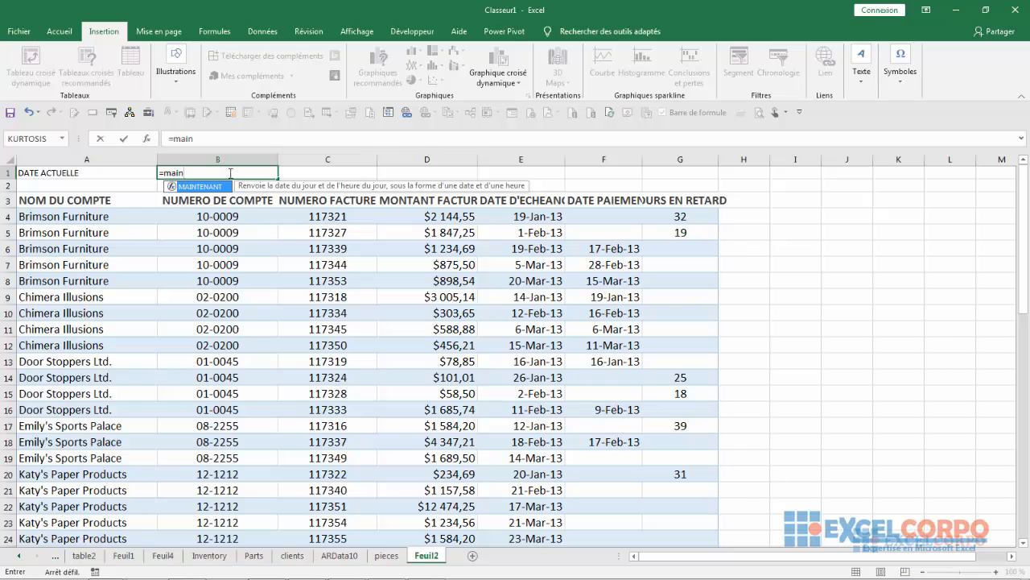
# Enter =MAINTENANT() in cell B1 beside the DATE ACTUELLE label to return the current date and time
pyautogui.doubleClick(220, 188)
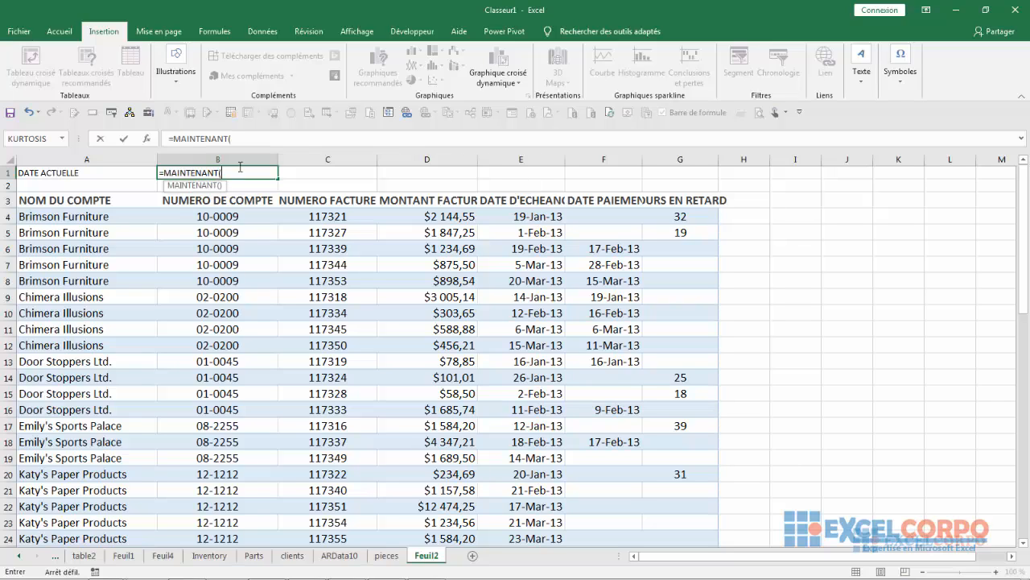
pyautogui.write(')')
pyautogui.press('Return')
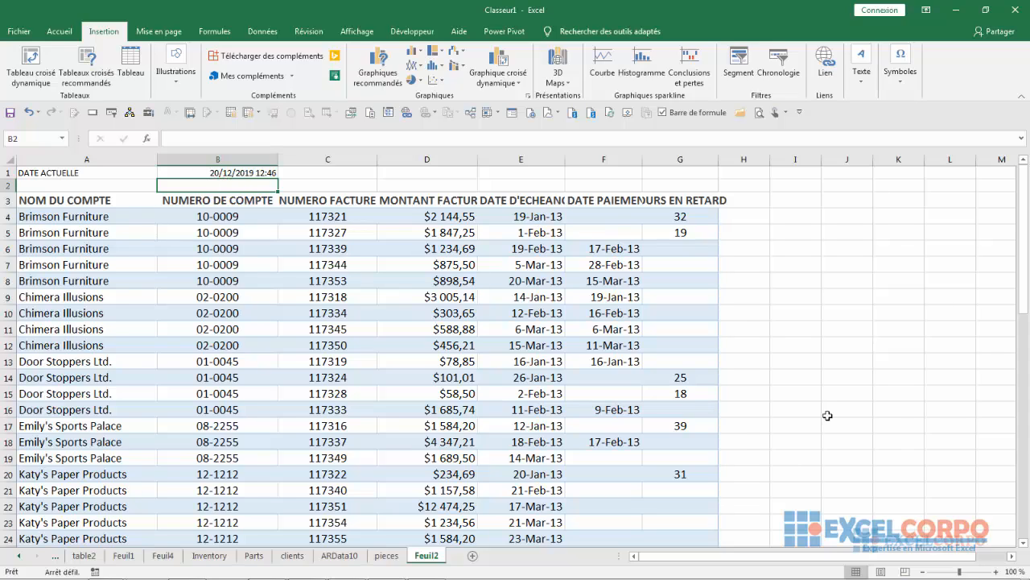
pyautogui.click(85, 251)
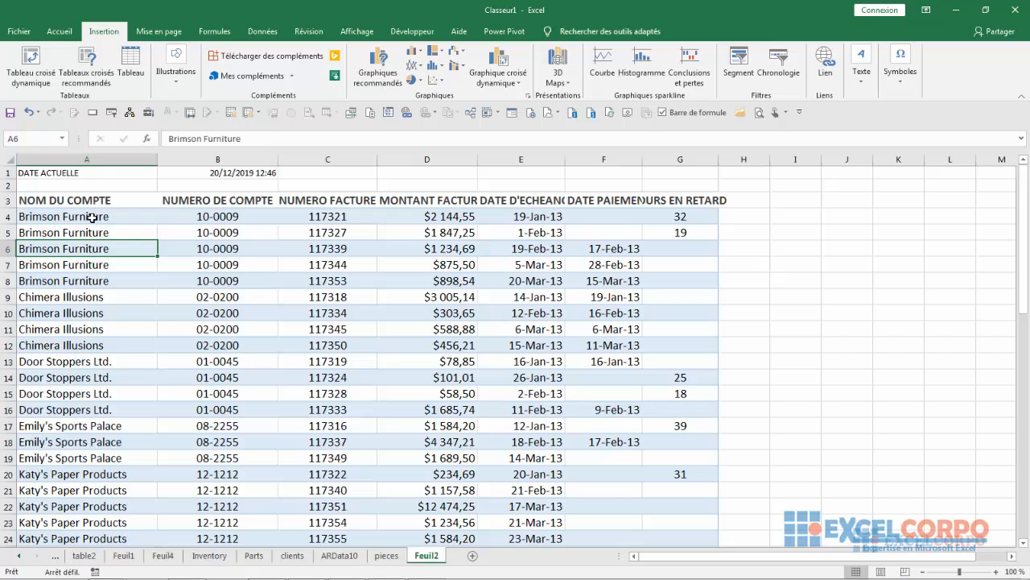
pyautogui.click(80, 216)
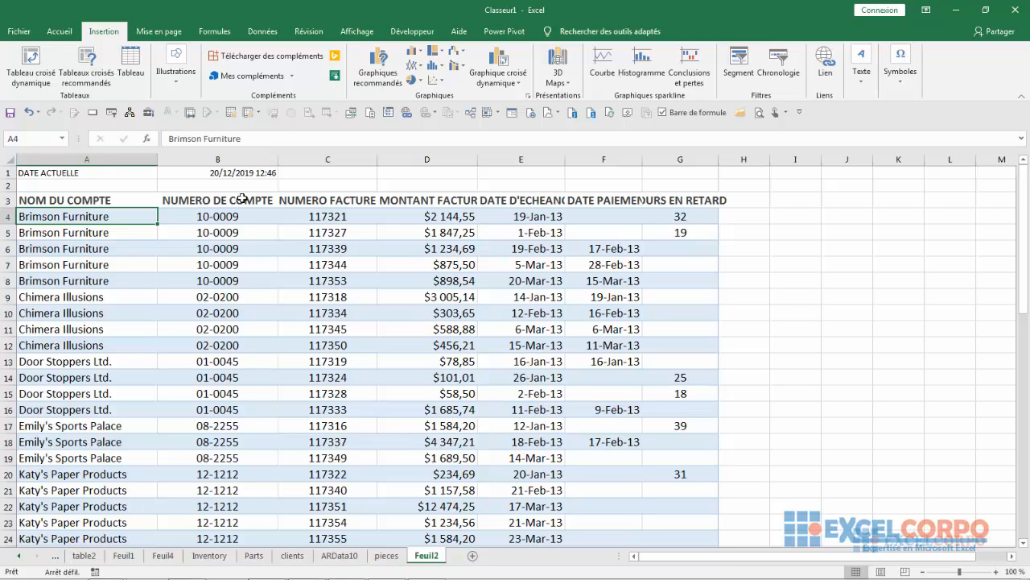
pyautogui.click(310, 199)
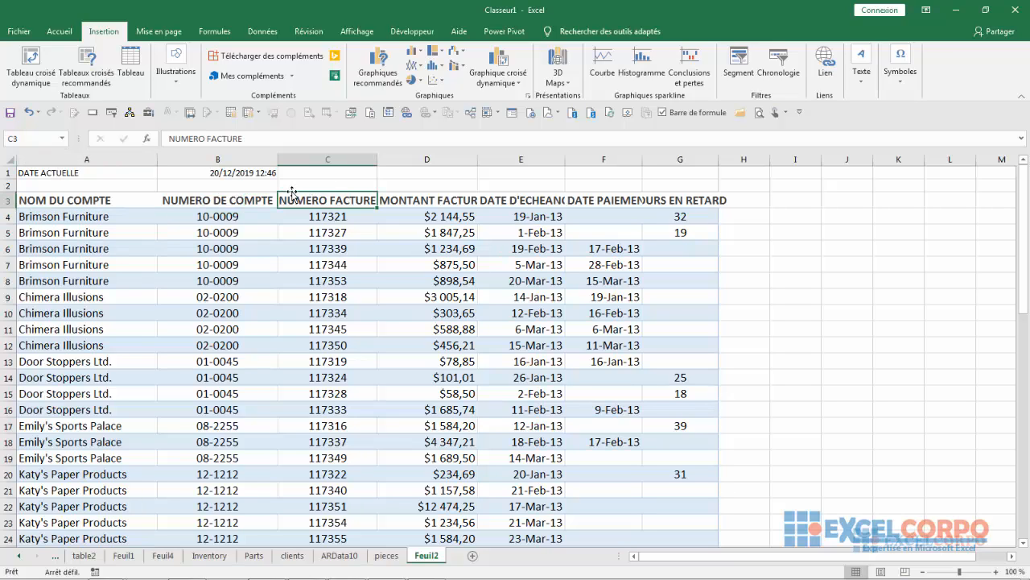
# Widen columns C to G so the headers from NUMERO FACTURE to JOURS EN RETARD fit in full
pyautogui.moveTo(376, 158); pyautogui.dragTo(394, 161)
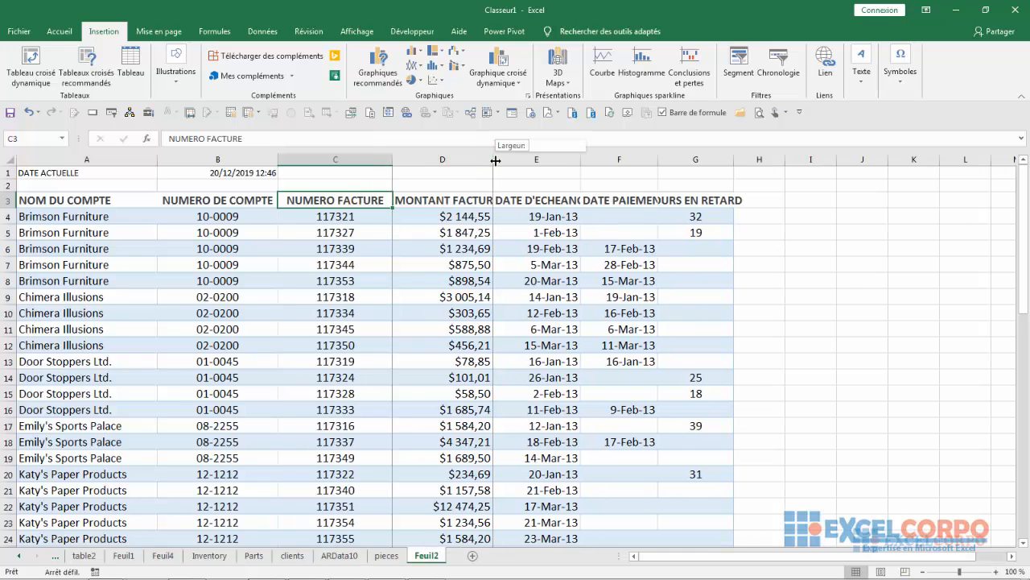
pyautogui.moveTo(510, 159); pyautogui.dragTo(509, 159)
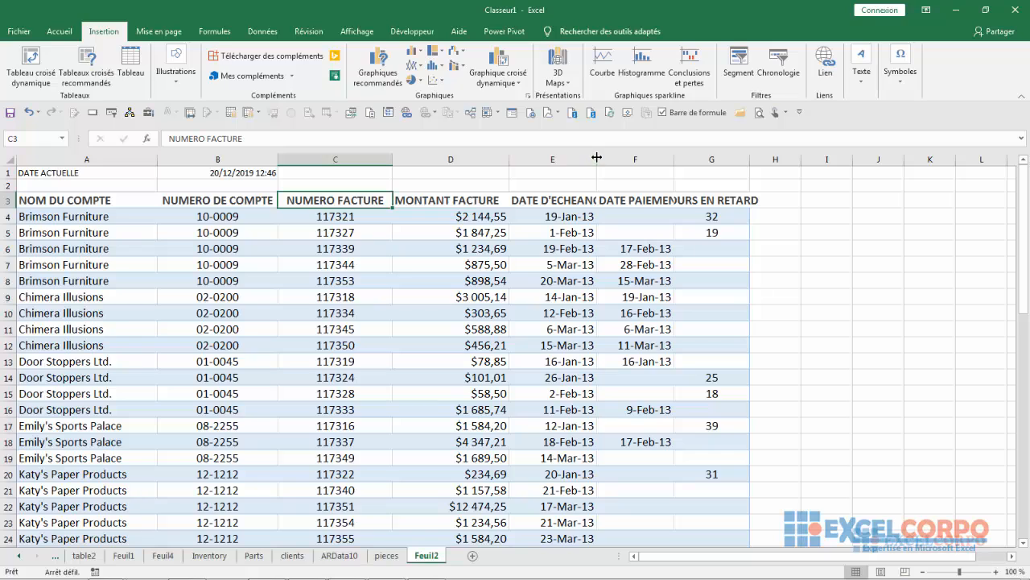
pyautogui.moveTo(603, 158); pyautogui.dragTo(625, 158)
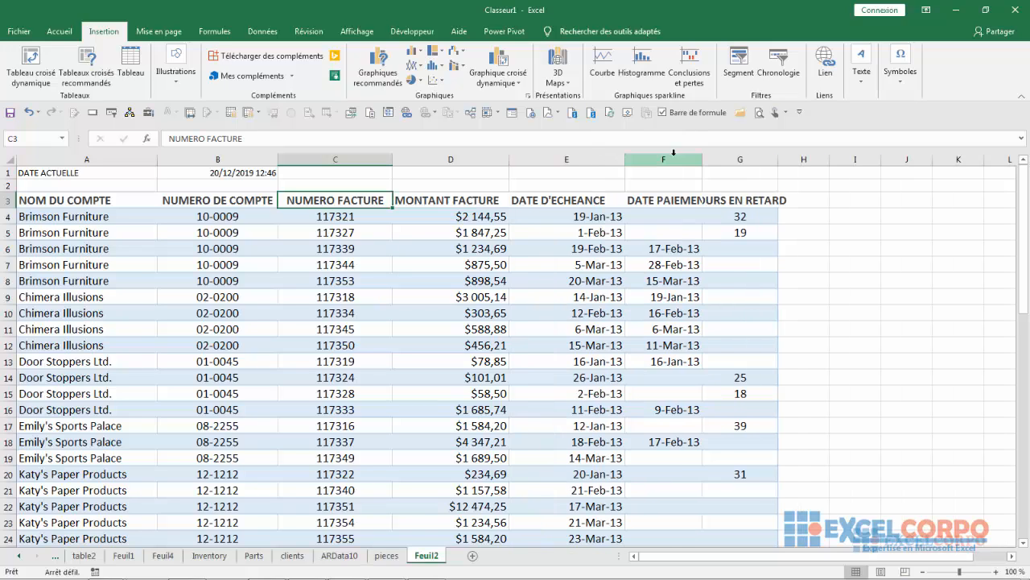
pyautogui.moveTo(701, 159); pyautogui.dragTo(731, 154)
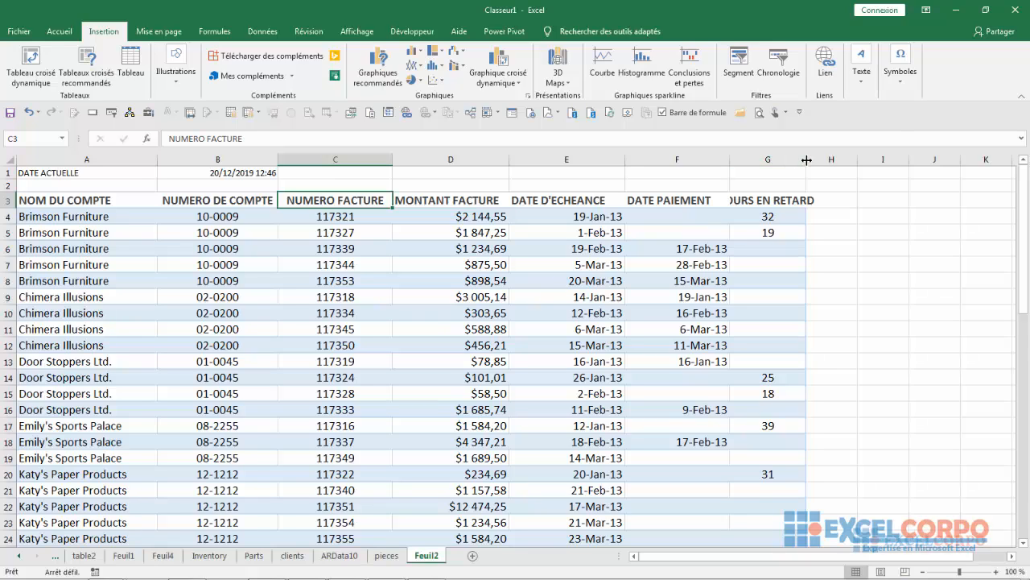
pyautogui.moveTo(806, 159); pyautogui.dragTo(845, 158)
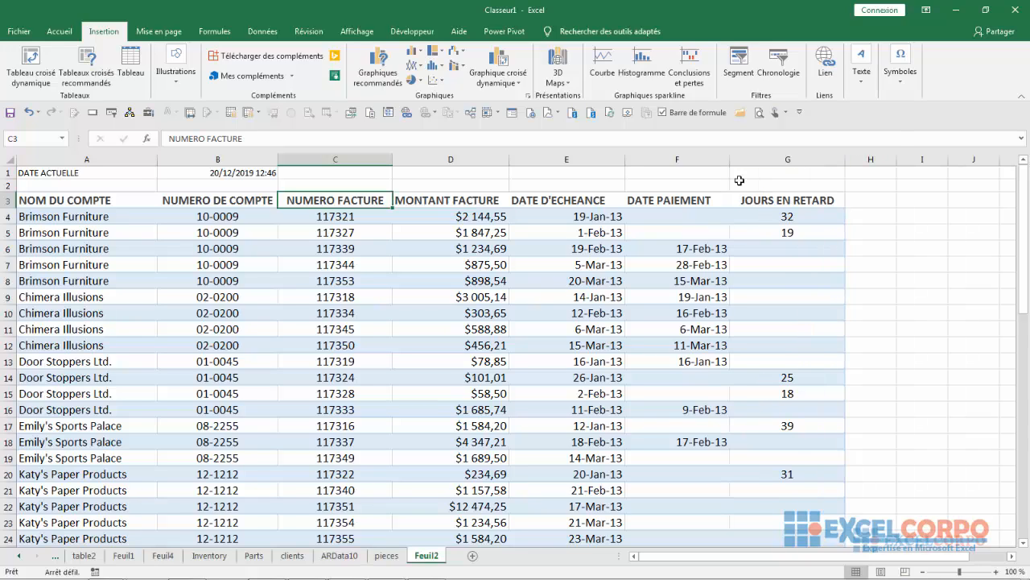
# Dismiss the Windows colour-scheme performance prompt without picking any of its options
pyautogui.click(107, 218)
pyautogui.click(185, 220)
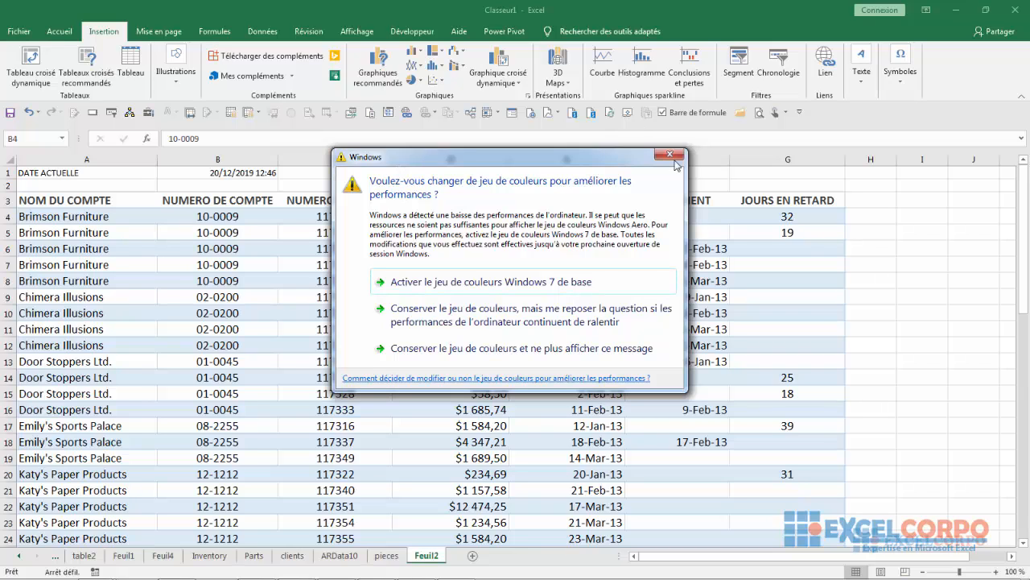
pyautogui.click(671, 156)
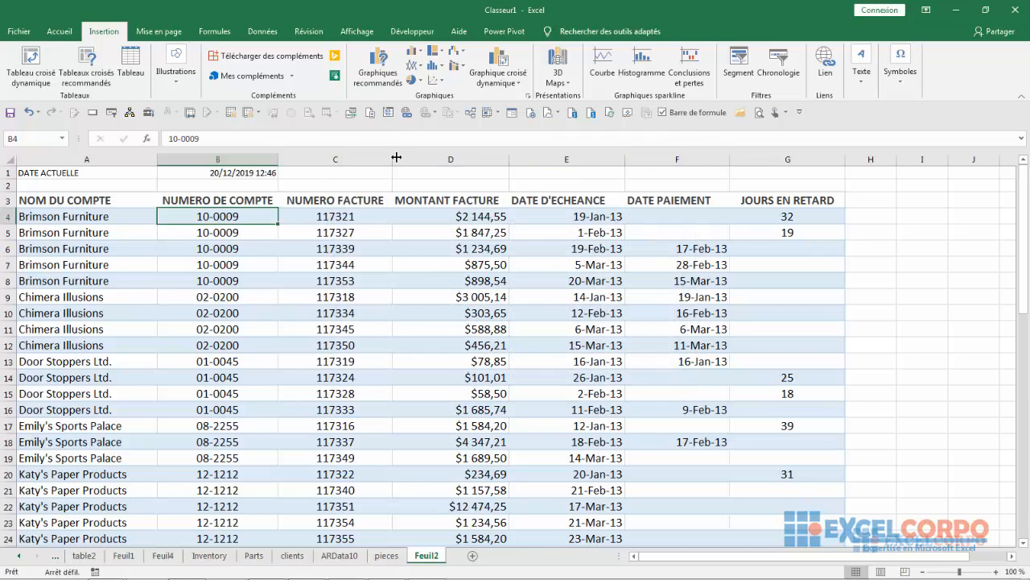
pyautogui.click(306, 211)
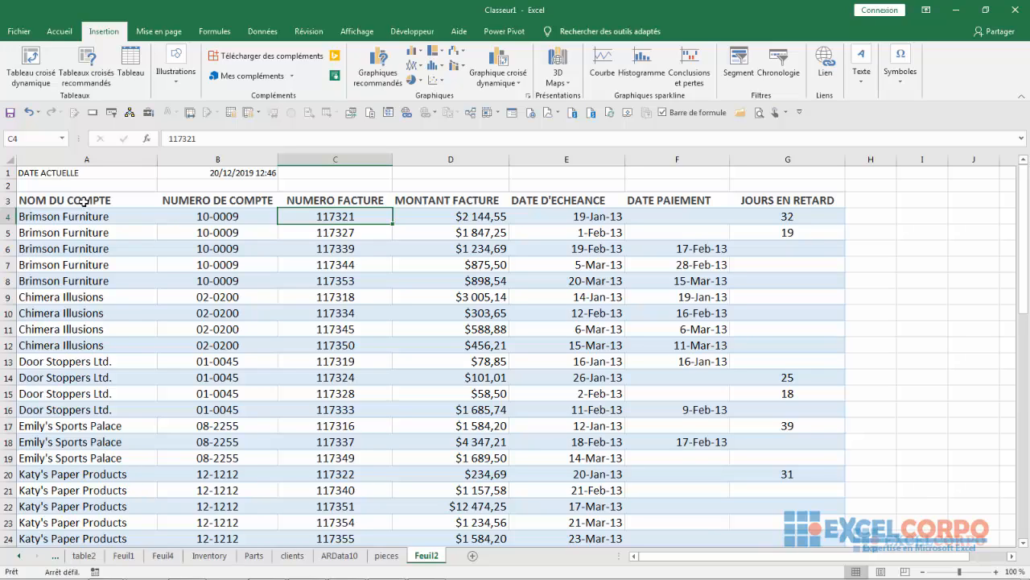
pyautogui.click(212, 267)
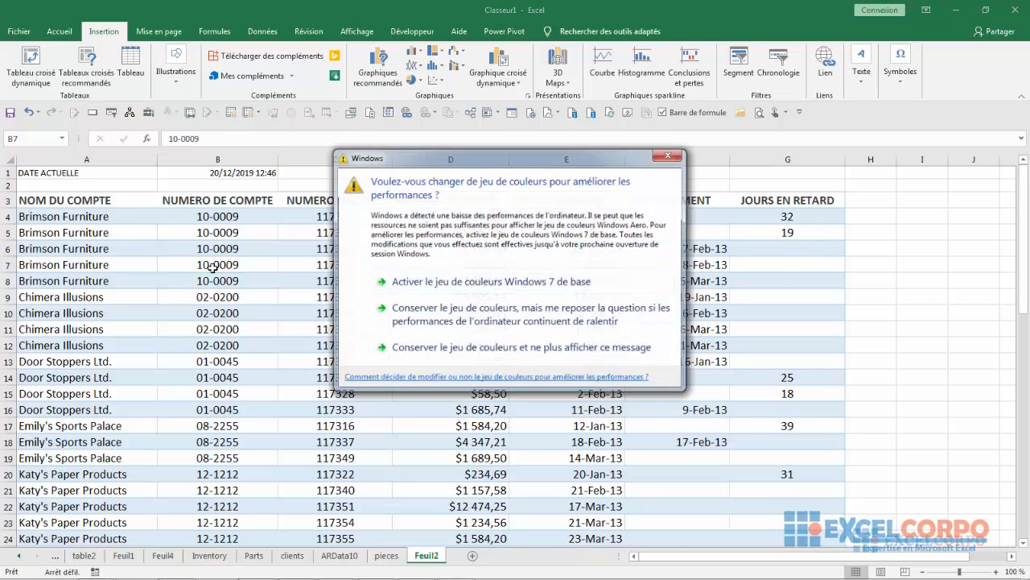
pyautogui.click(217, 279)
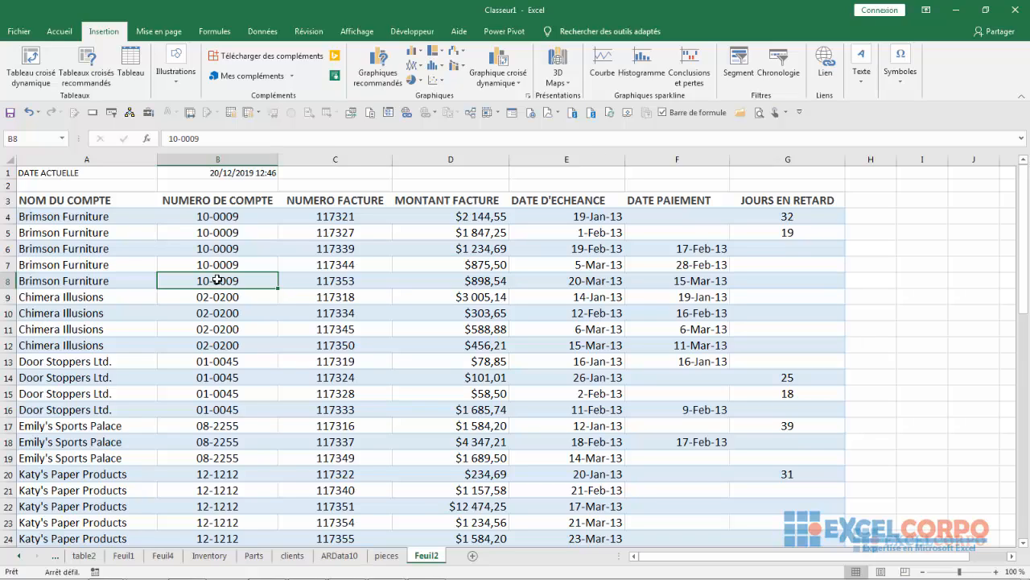
pyautogui.click(219, 311)
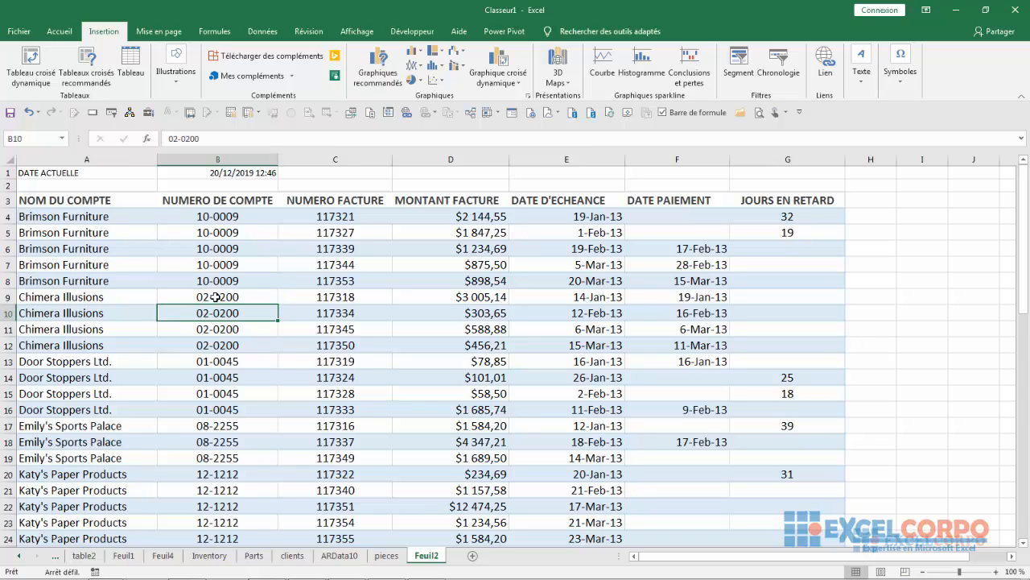
pyautogui.click(216, 297)
pyautogui.click(219, 265)
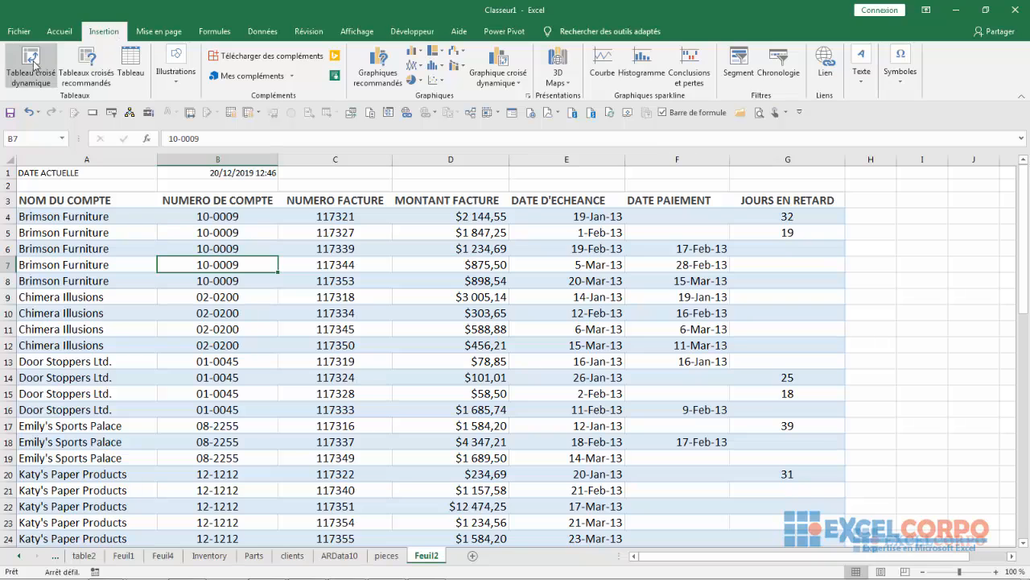
pyautogui.click(140, 76)
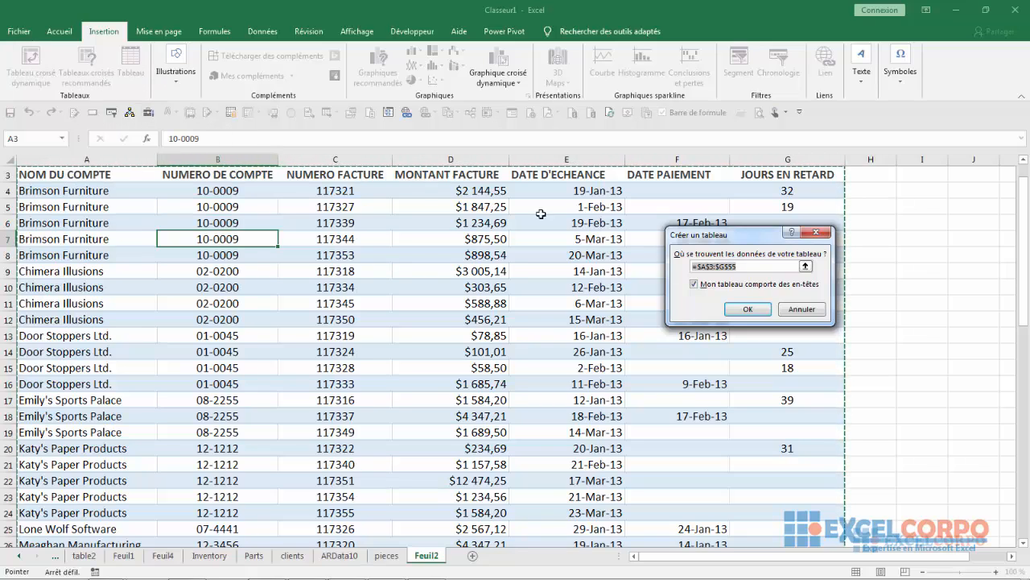
pyautogui.click(812, 309)
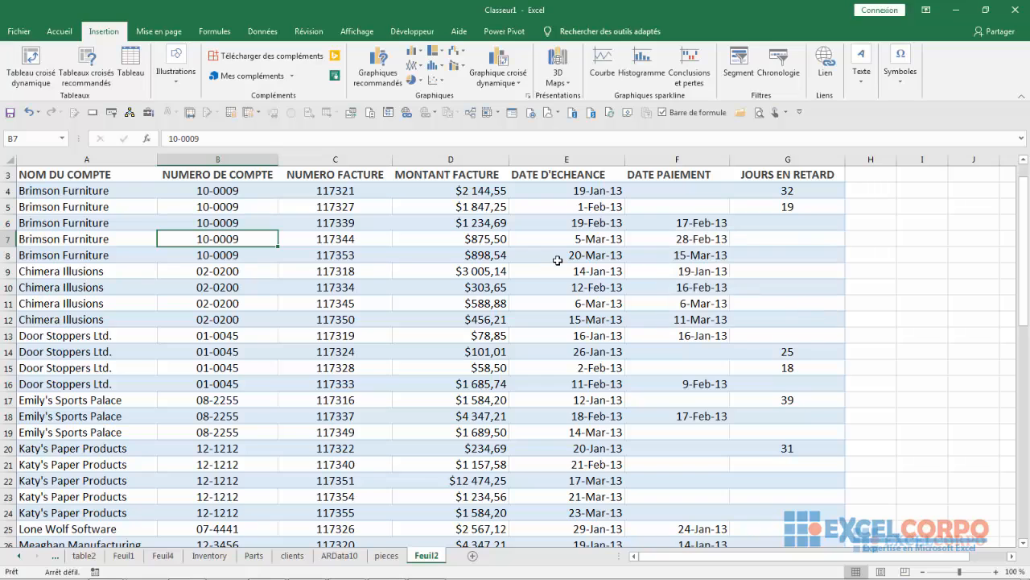
pyautogui.hotkey('ctrl', 'l')
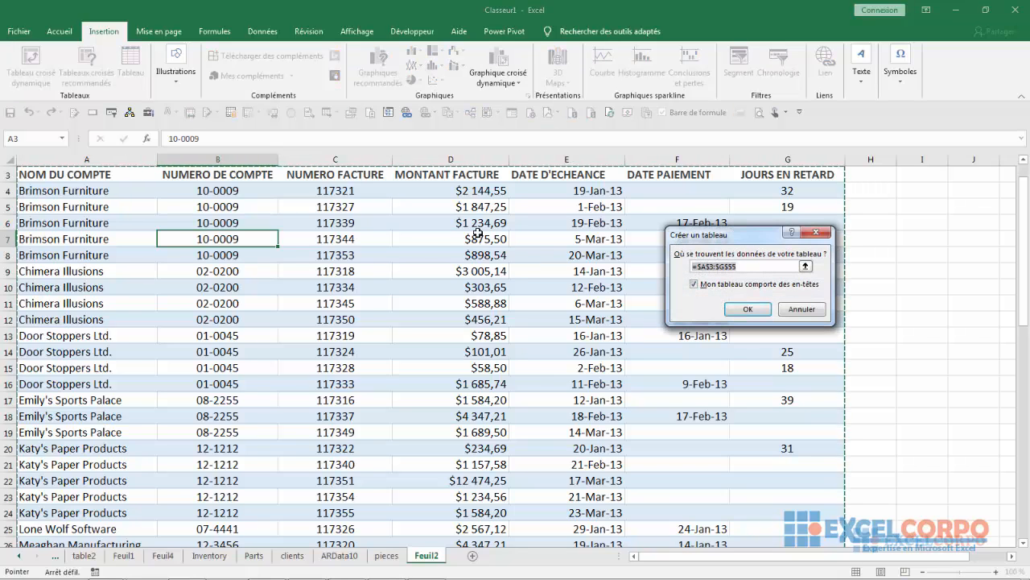
pyautogui.moveTo(751, 238); pyautogui.dragTo(596, 241)
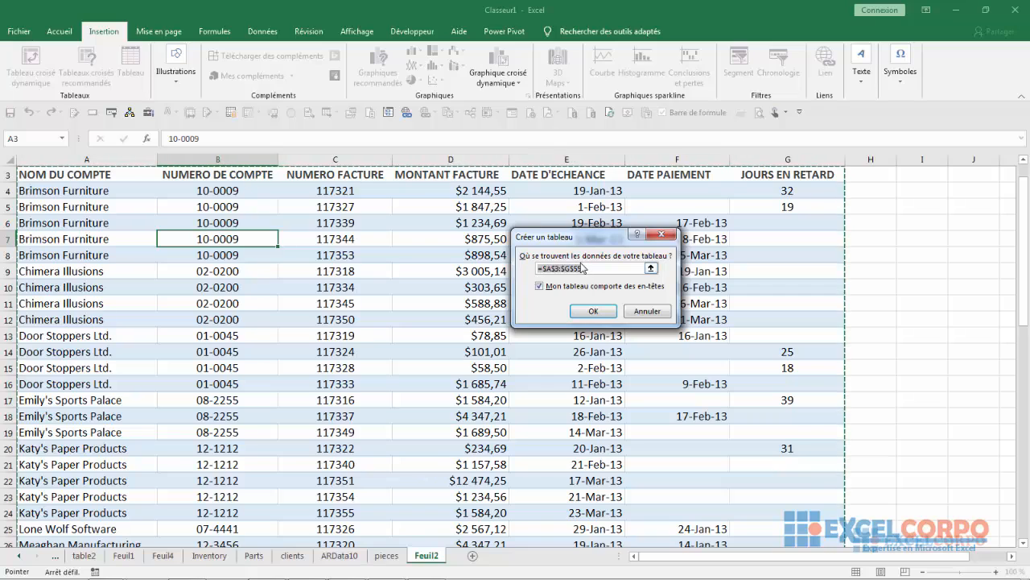
pyautogui.click(643, 312)
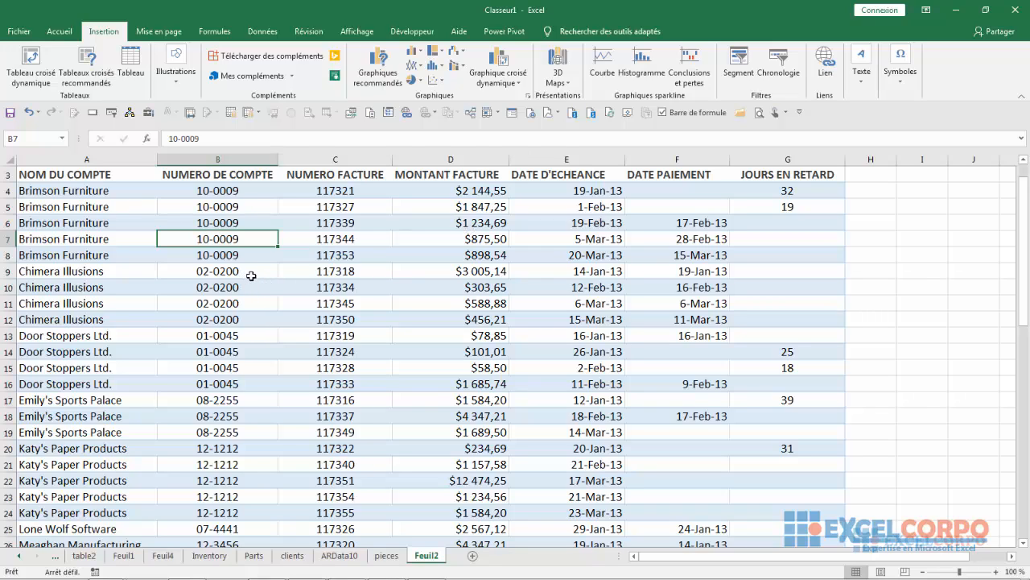
# Format the invoice data in $A$3:$G$55 as a table, with its first row used as headers
pyautogui.click(172, 225)
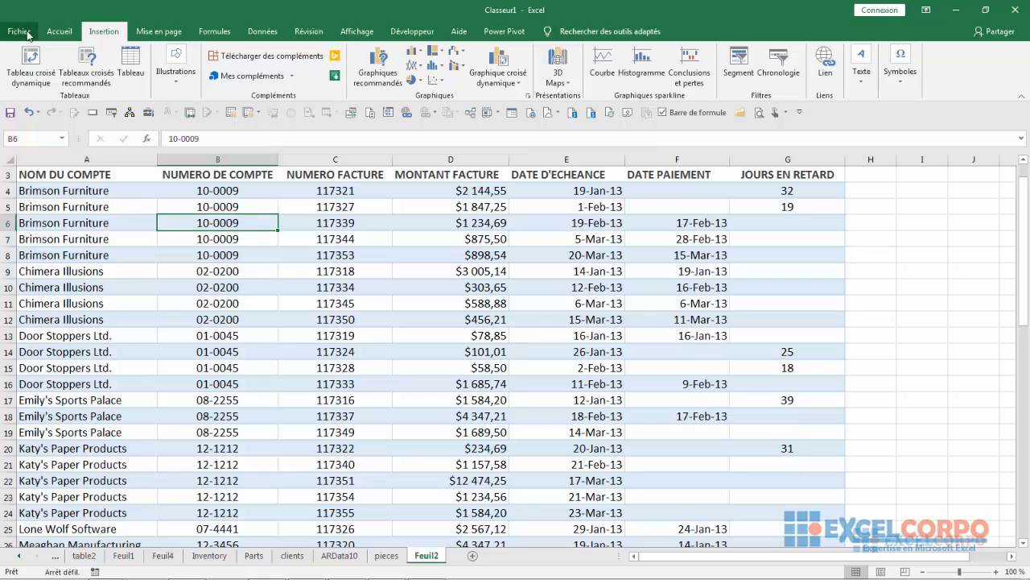
pyautogui.click(56, 33)
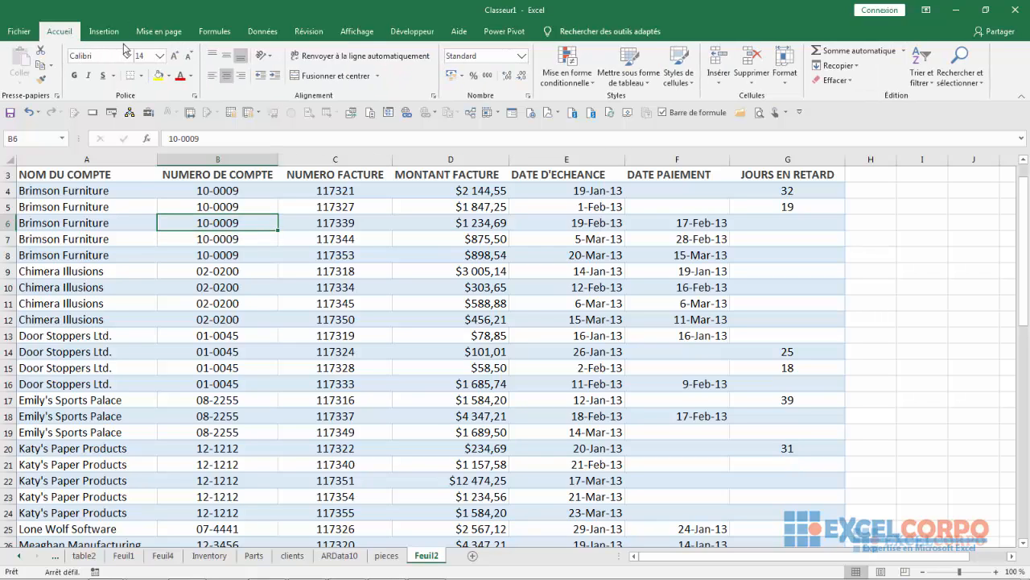
pyautogui.click(638, 77)
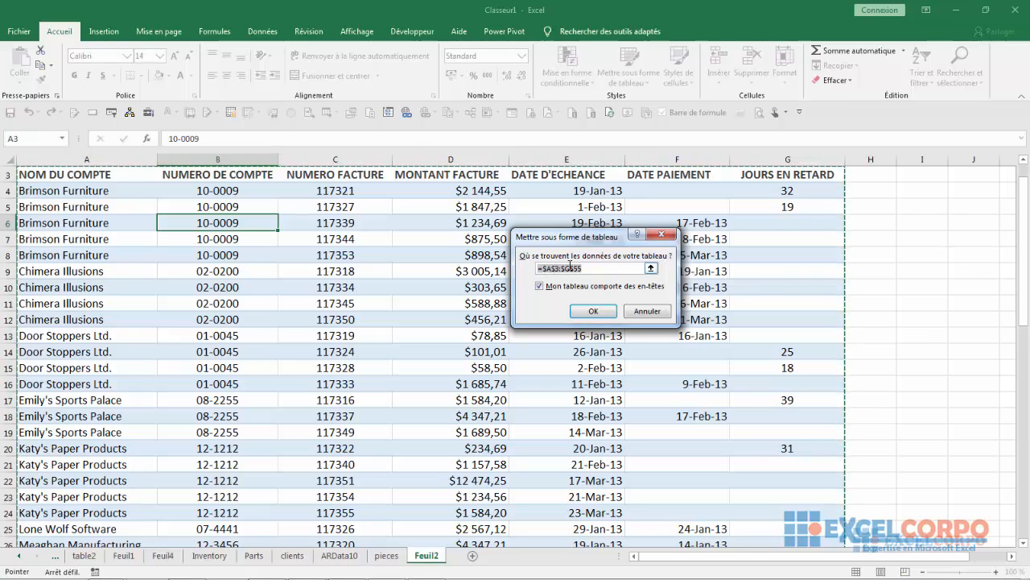
pyautogui.click(651, 269)
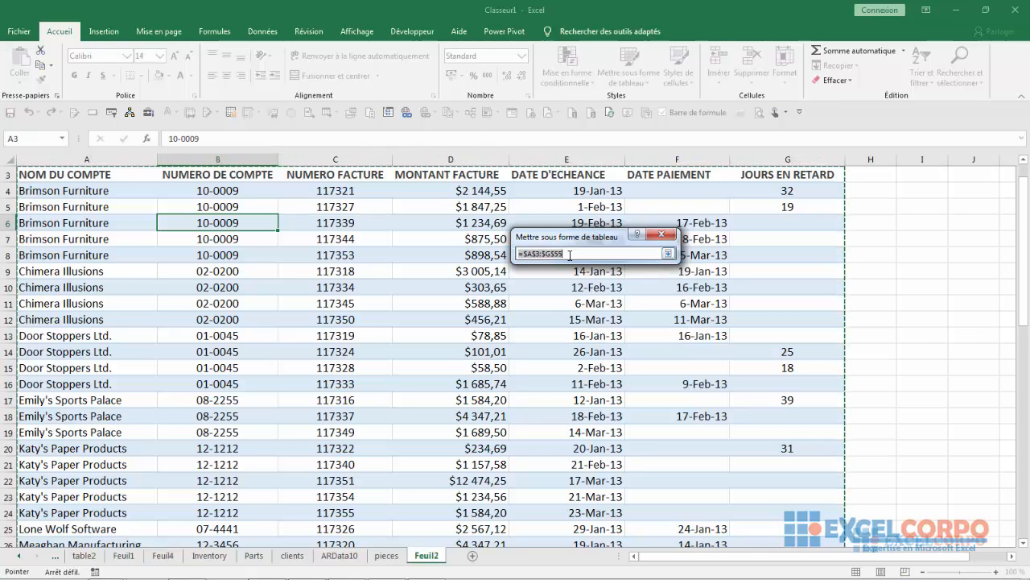
pyautogui.click(669, 254)
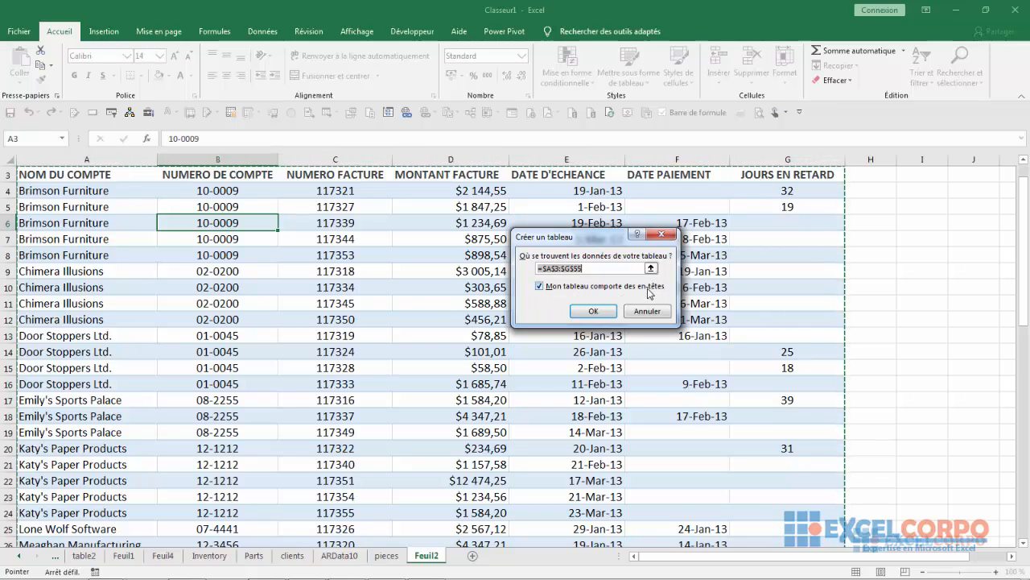
pyautogui.click(597, 312)
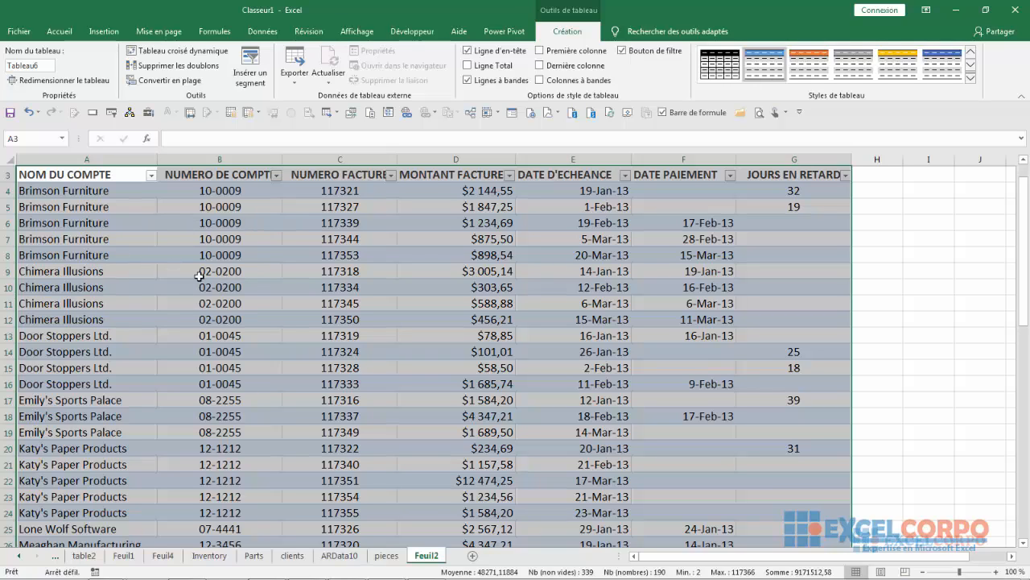
# Examine the new table and the sort and filter options of the NOM DU COMPTE and NUMERO DE COMPTE columns
pyautogui.click(888, 306)
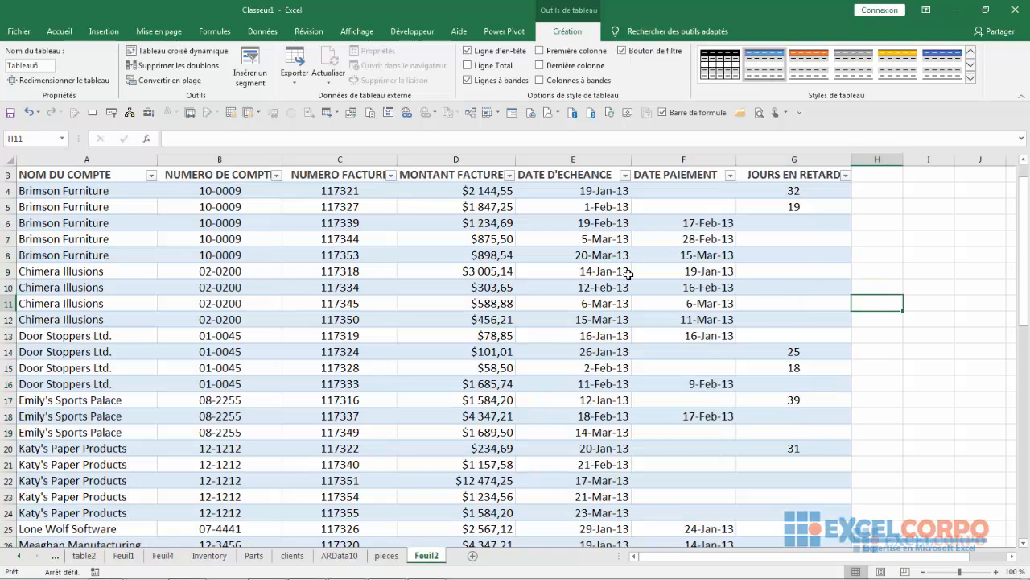
pyautogui.click(121, 288)
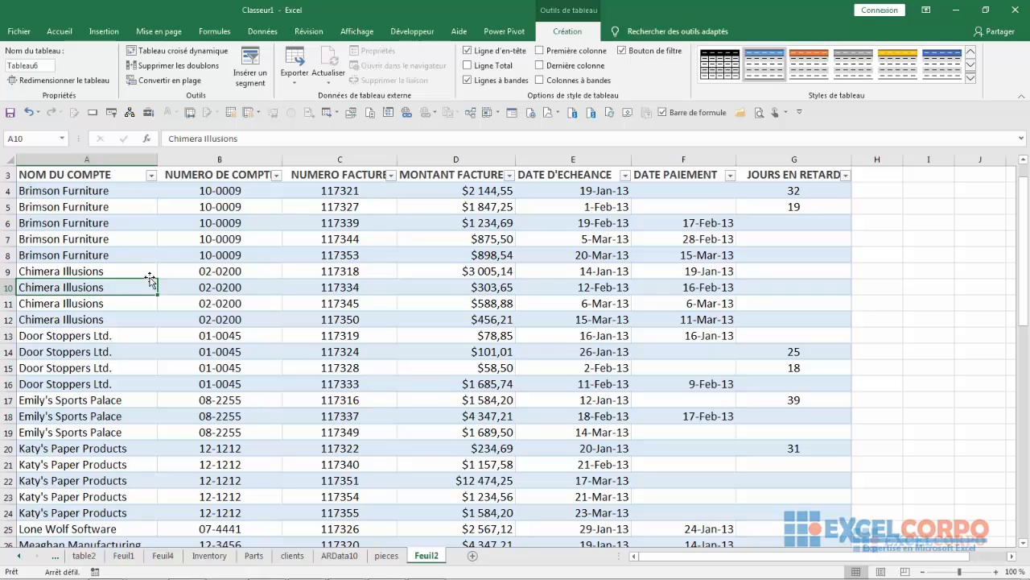
pyautogui.click(150, 277)
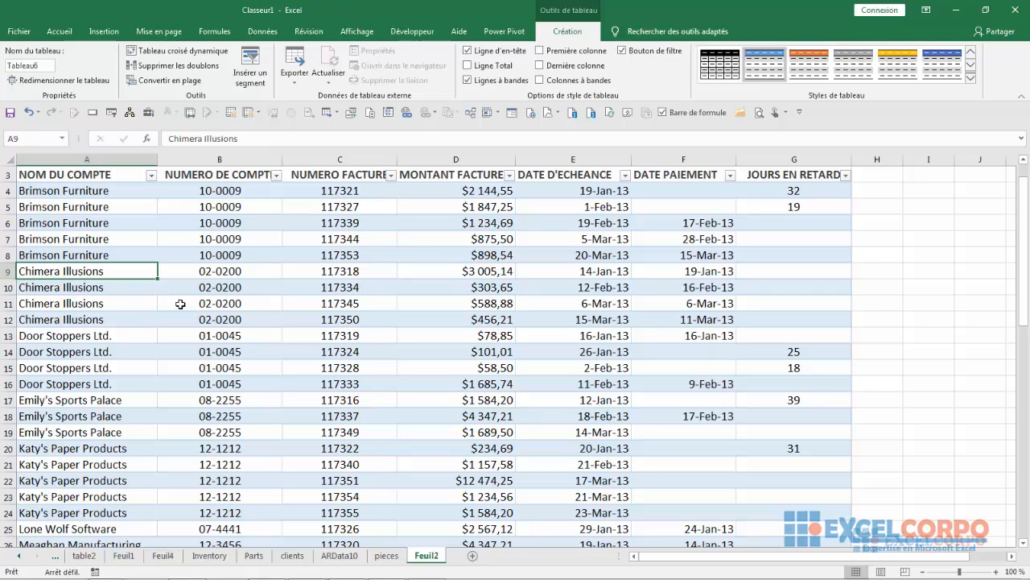
pyautogui.click(182, 320)
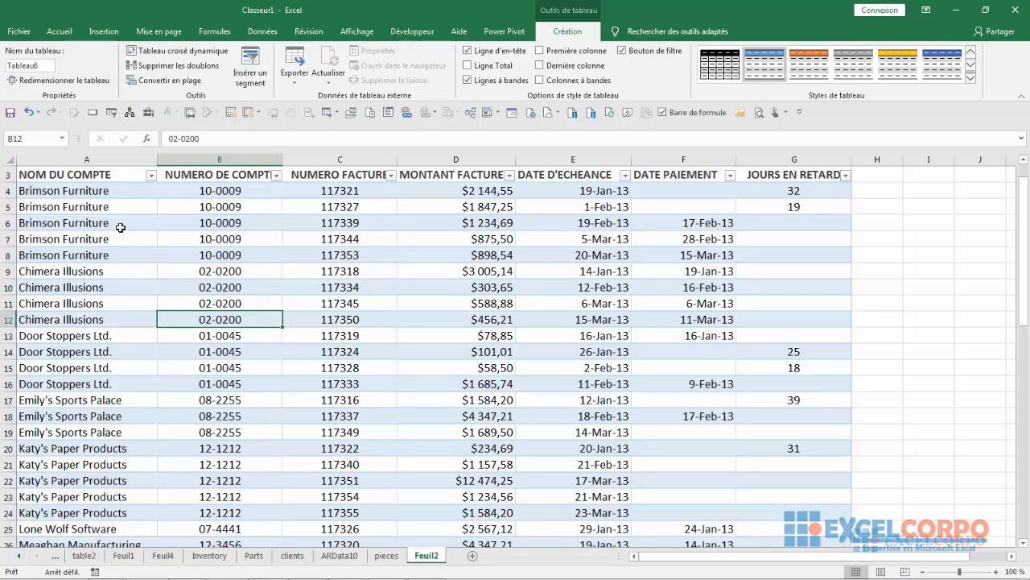
pyautogui.click(151, 174)
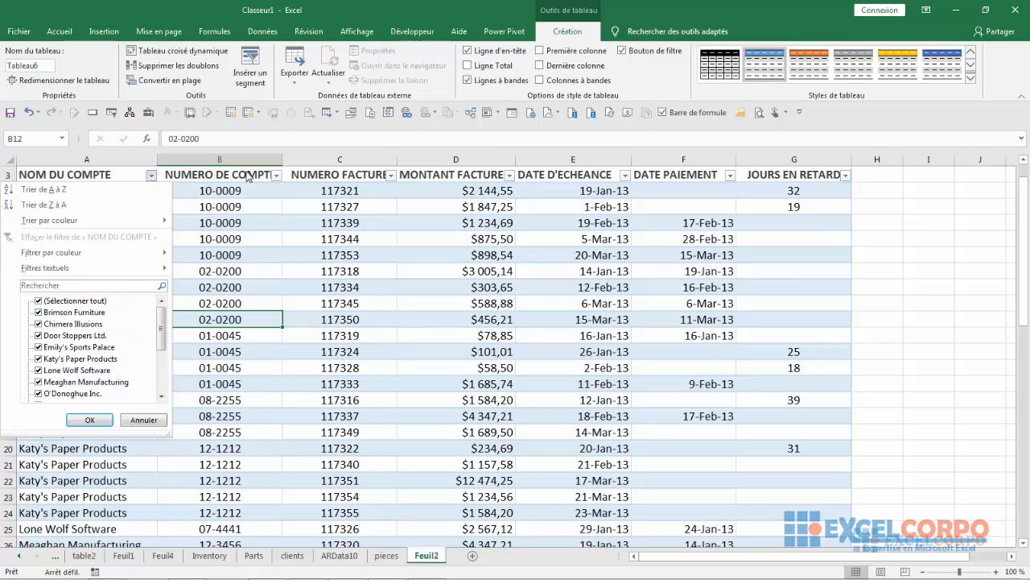
pyautogui.click(279, 175)
pyautogui.click(277, 175)
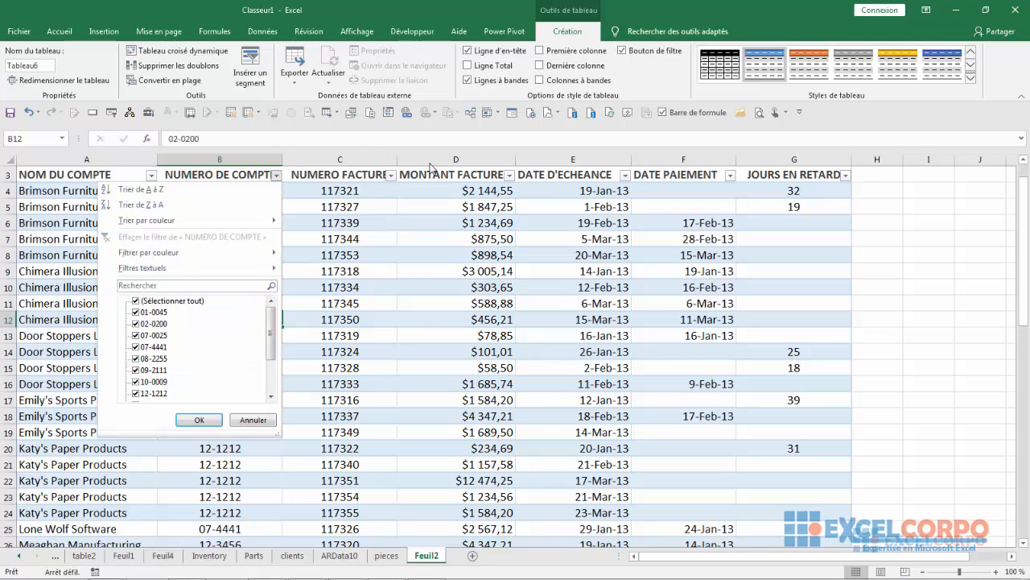
pyautogui.click(388, 177)
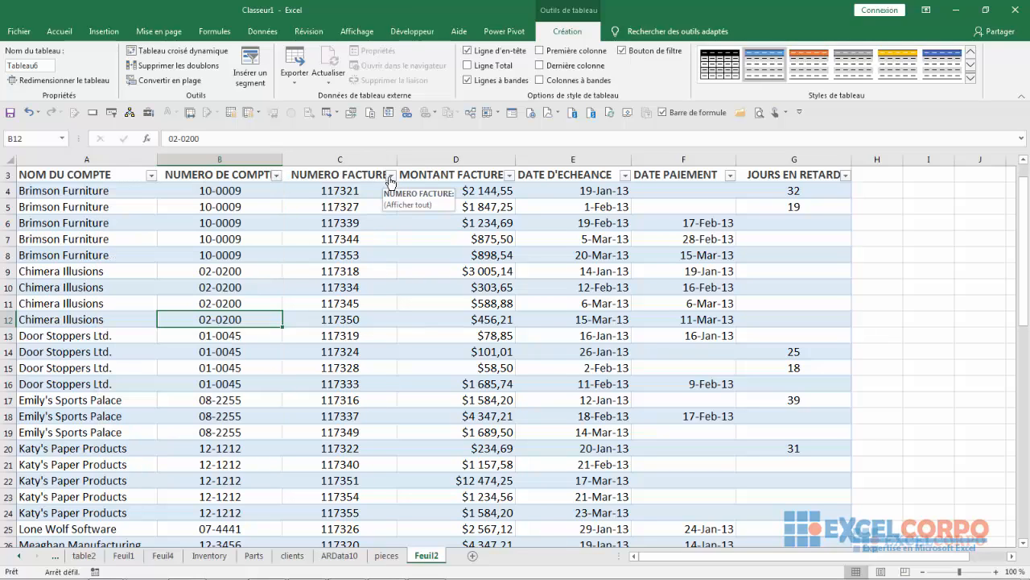
# Check the sort and filter options offered for the NUMERO FACTURE column
pyautogui.click(390, 176)
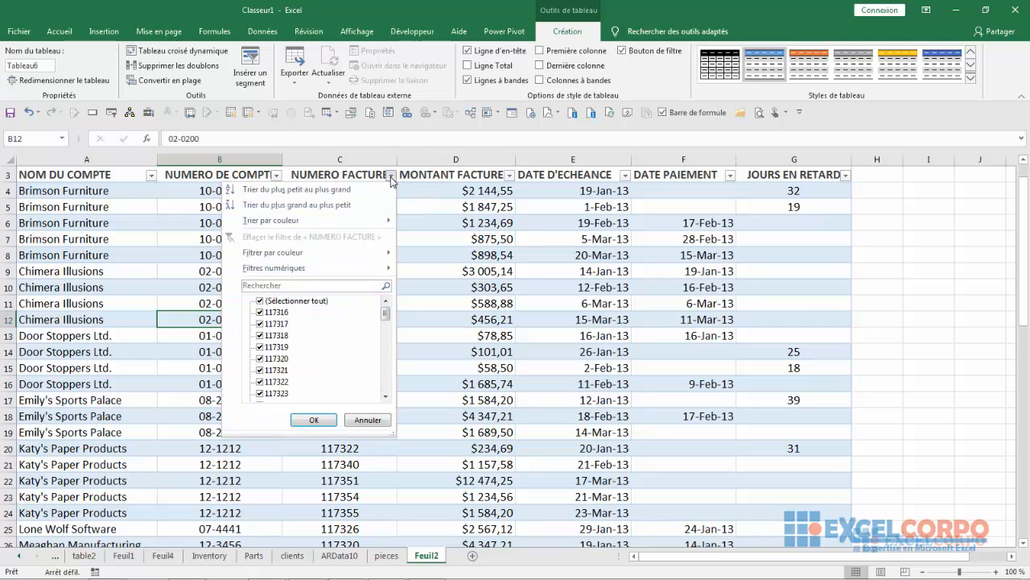
pyautogui.click(416, 241)
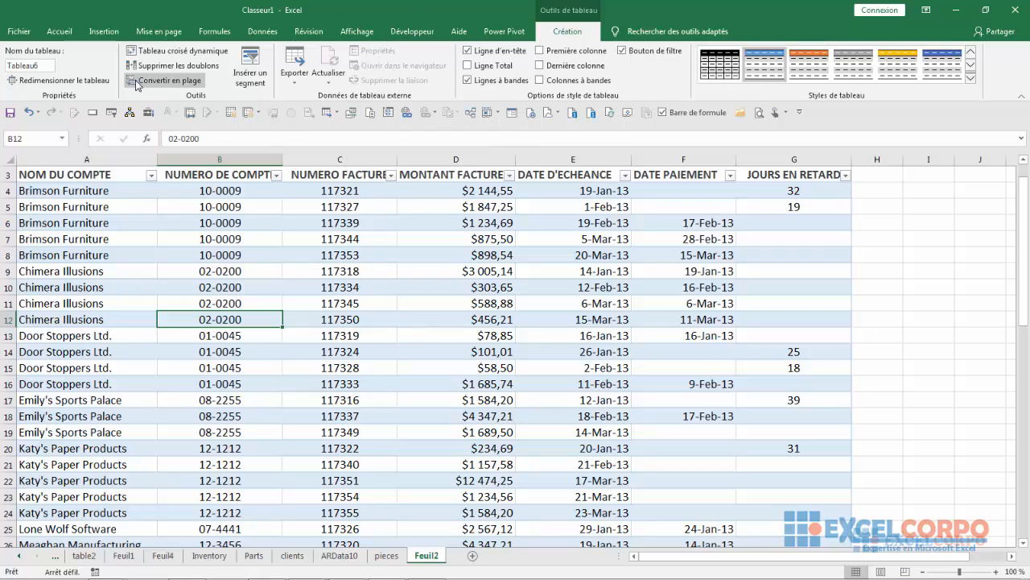
pyautogui.click(409, 304)
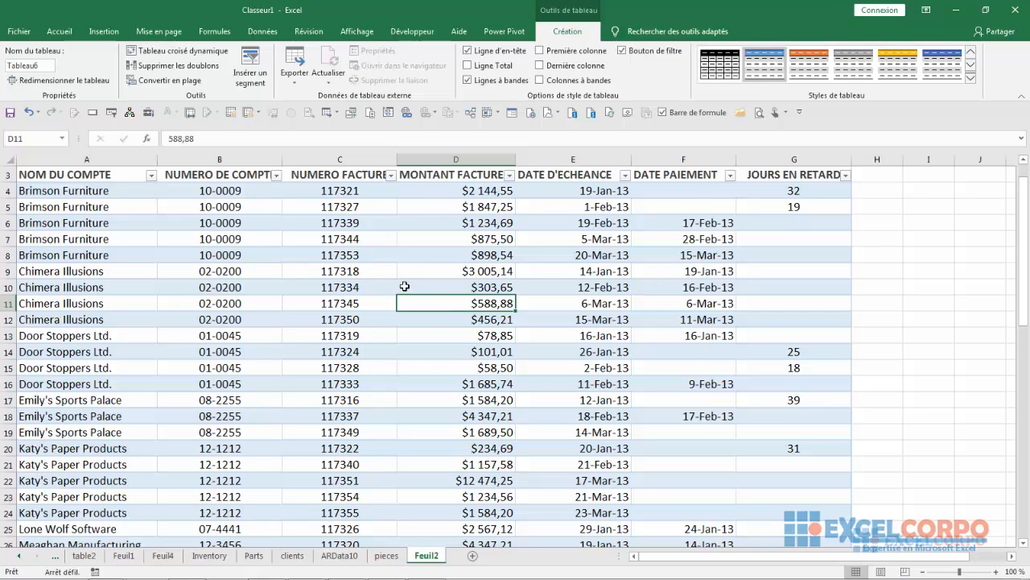
pyautogui.press('Escape')
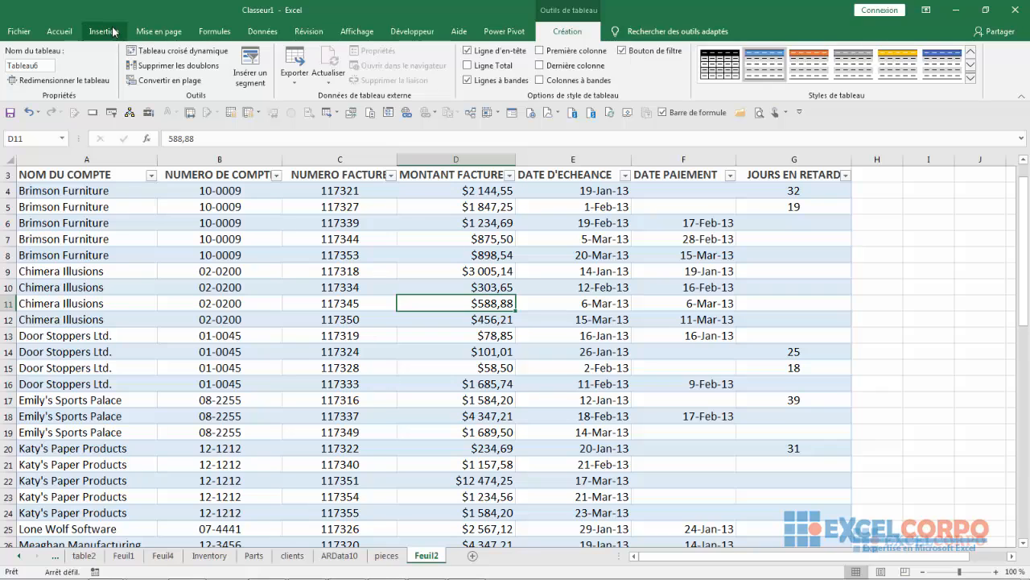
# Preview the table styles available for the invoice table without applying one
pyautogui.click(56, 32)
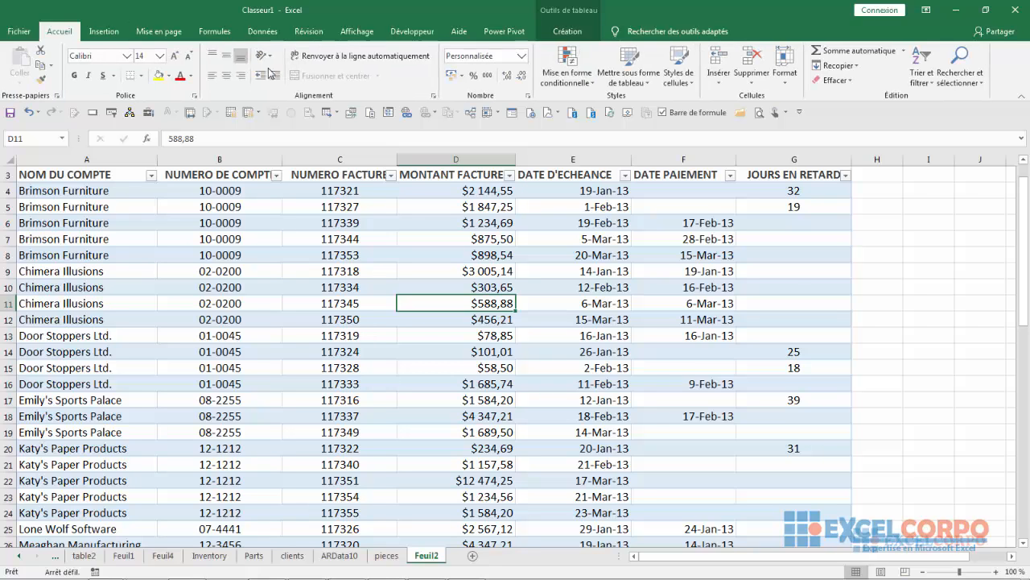
pyautogui.click(629, 76)
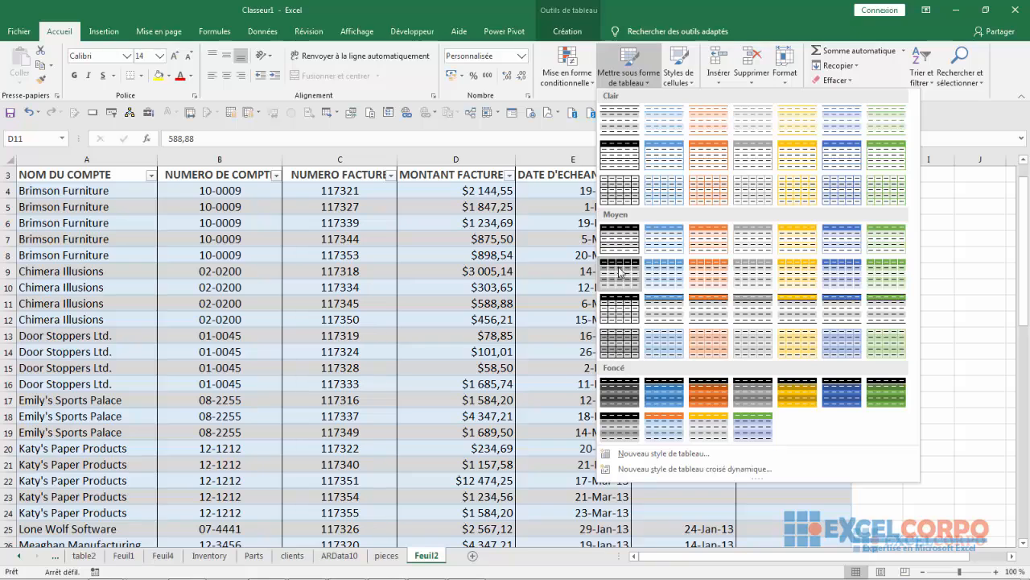
pyautogui.click(266, 275)
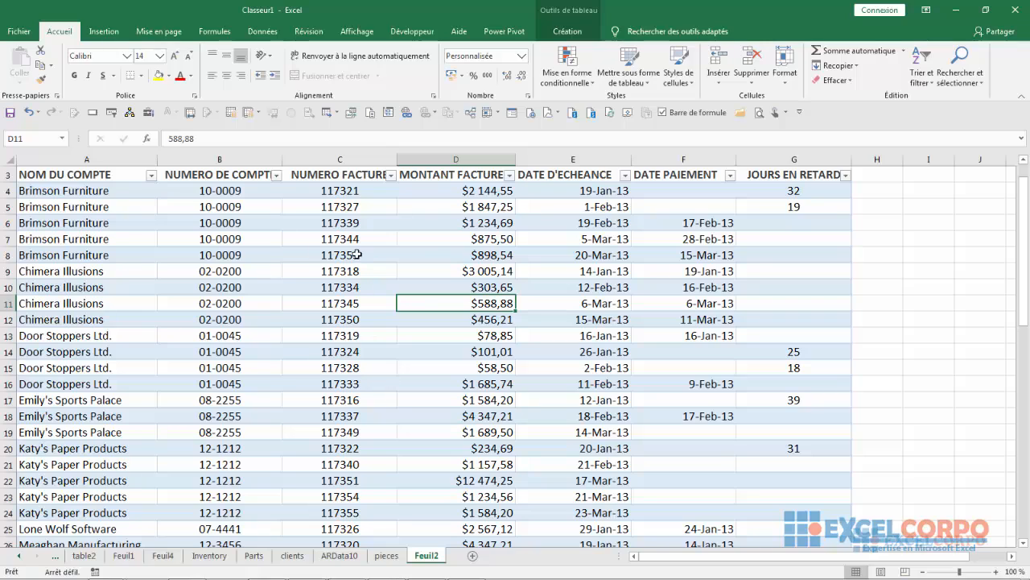
# Convert the invoice table back to a normal range
pyautogui.click(422, 269)
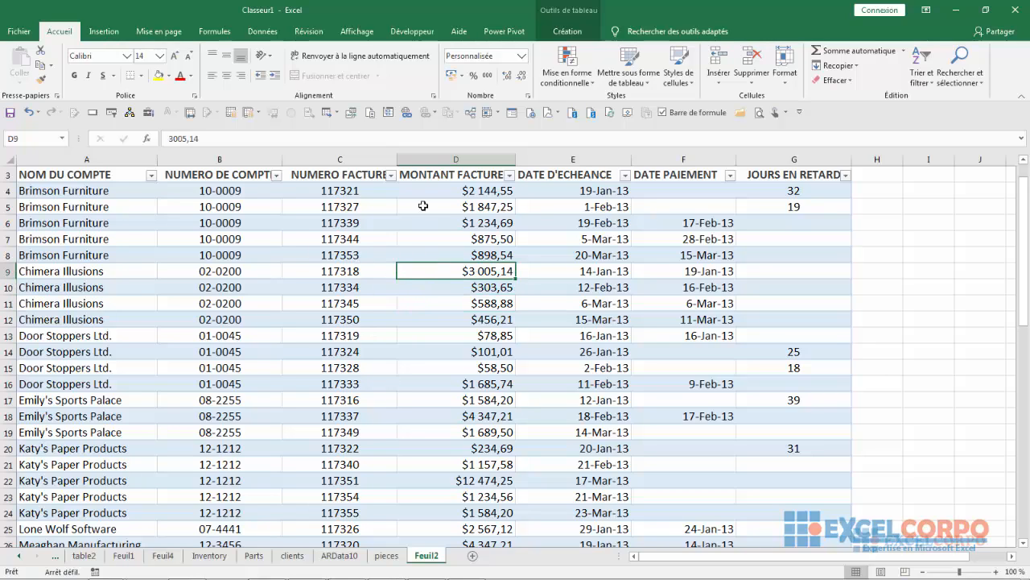
pyautogui.click(574, 31)
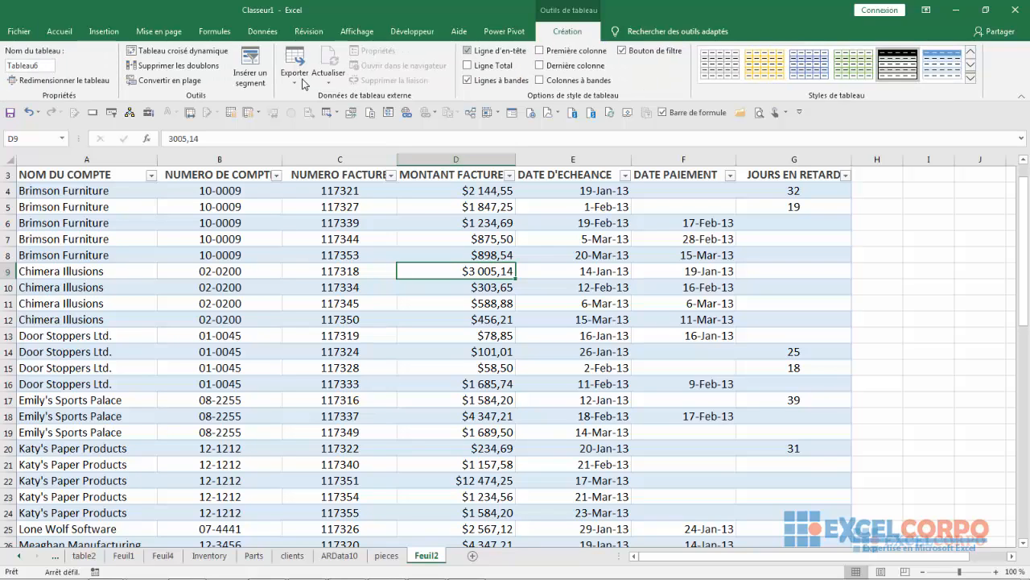
pyautogui.click(157, 82)
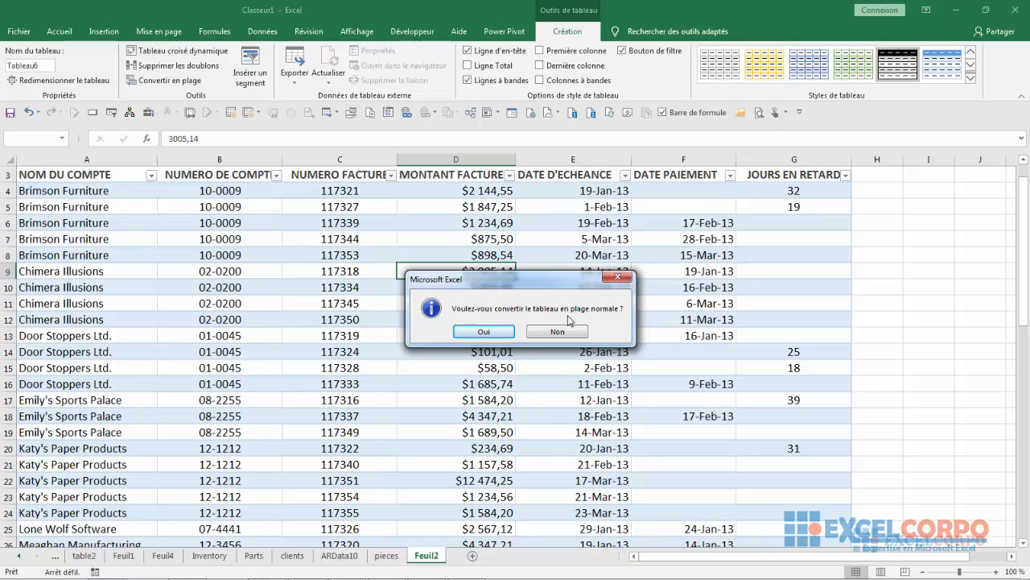
pyautogui.click(484, 335)
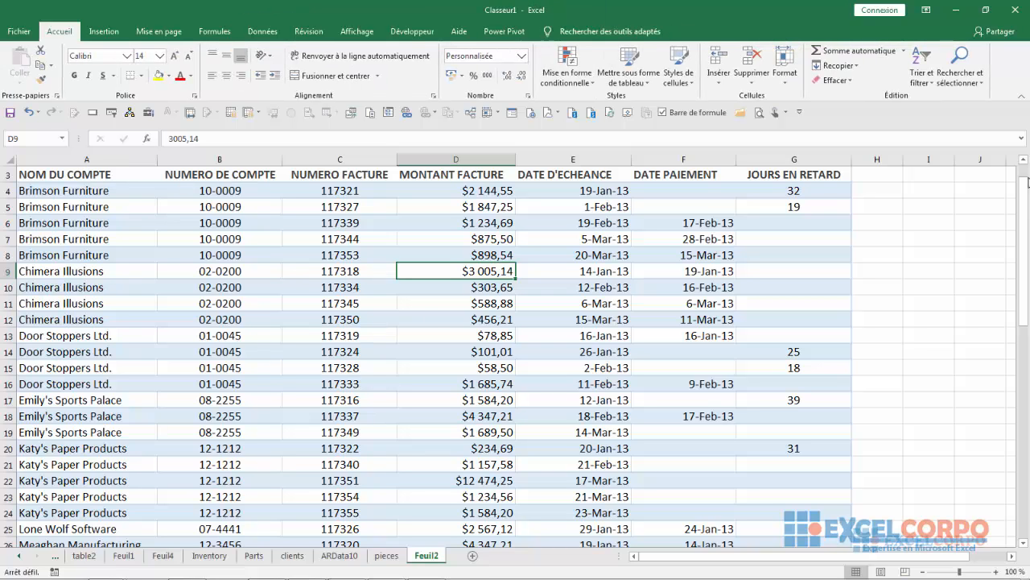
# Create a table from the invoice data in $A$3:$G$55, with its first row used as headers
pyautogui.moveTo(1024, 200); pyautogui.dragTo(1024, 235)
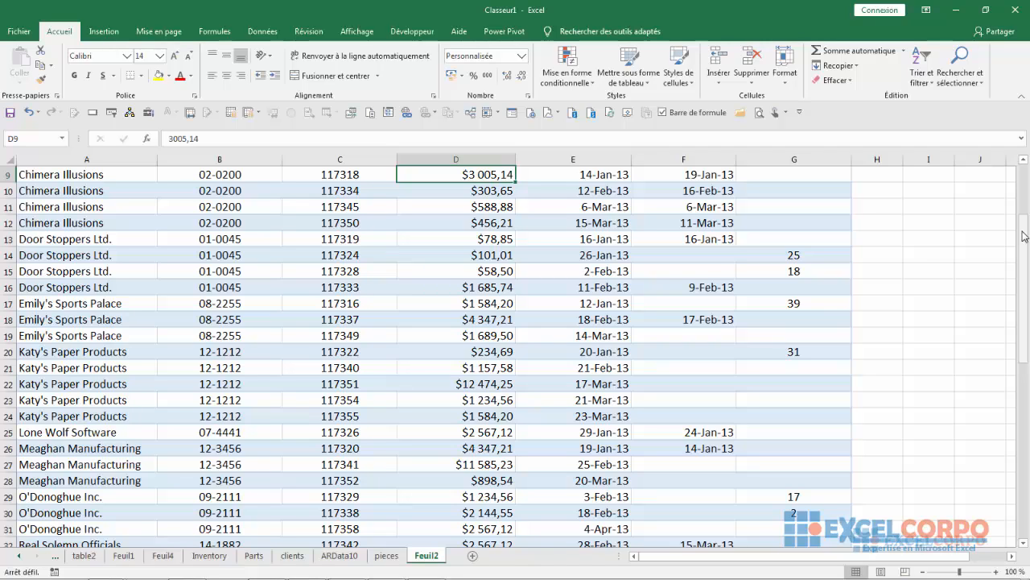
pyautogui.click(241, 202)
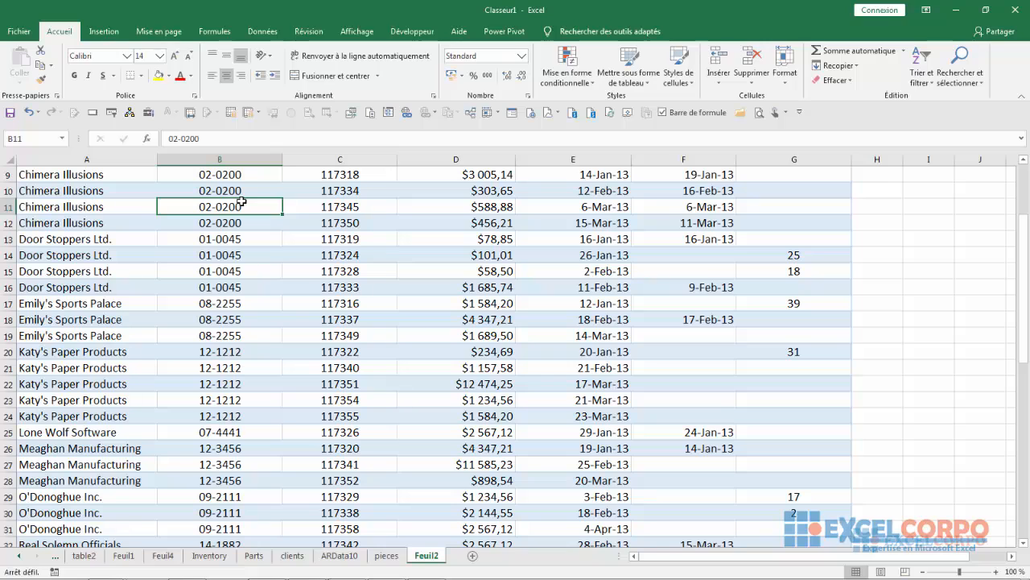
pyautogui.click(102, 32)
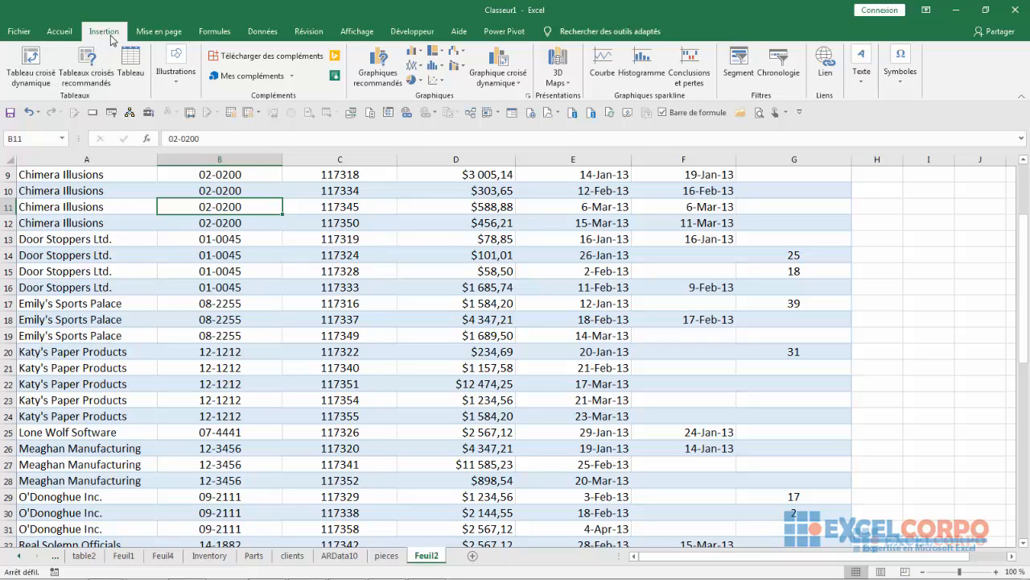
pyautogui.click(129, 63)
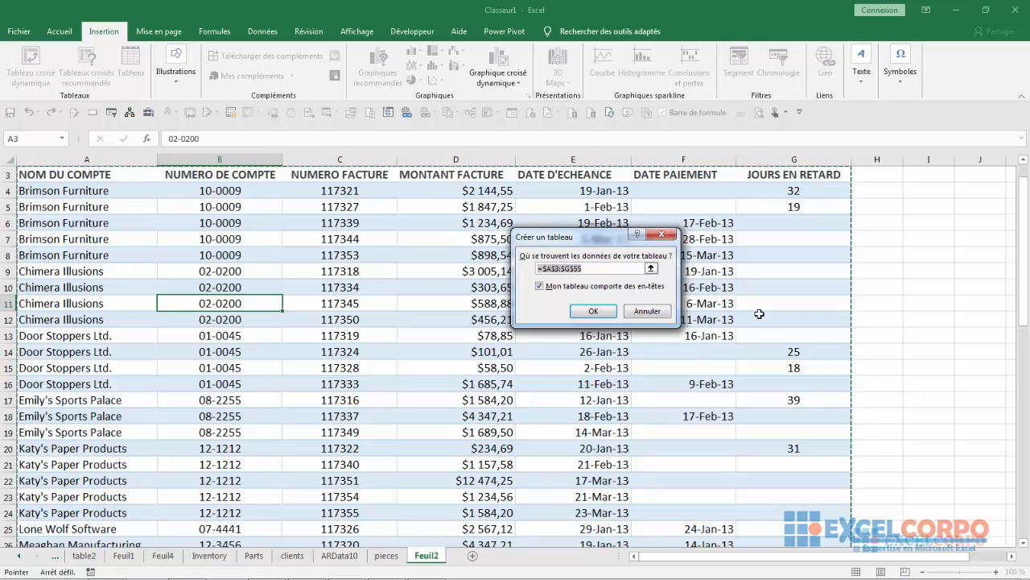
pyautogui.moveTo(1023, 269); pyautogui.dragTo(1015, 219)
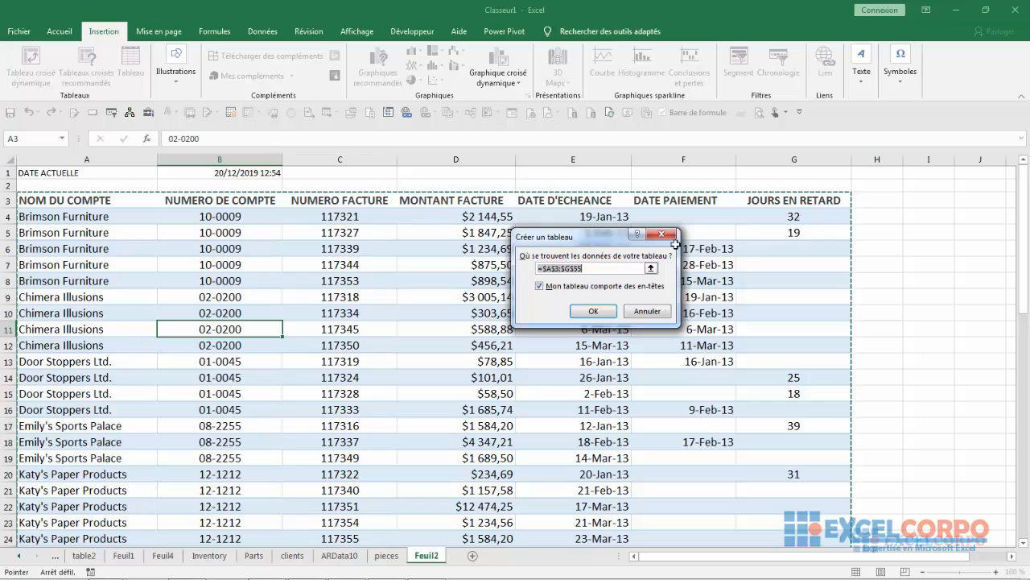
pyautogui.click(574, 286)
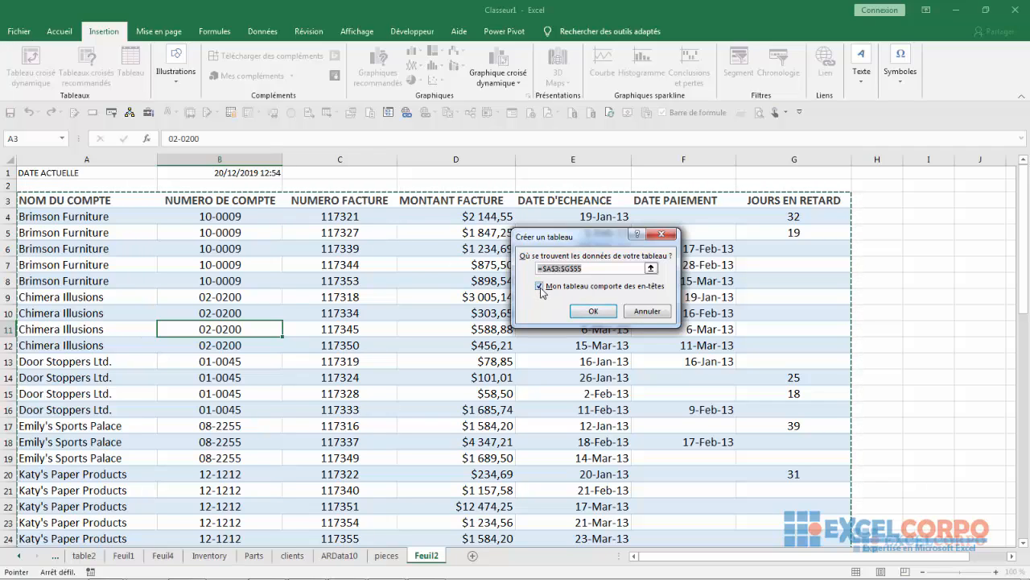
pyautogui.click(593, 312)
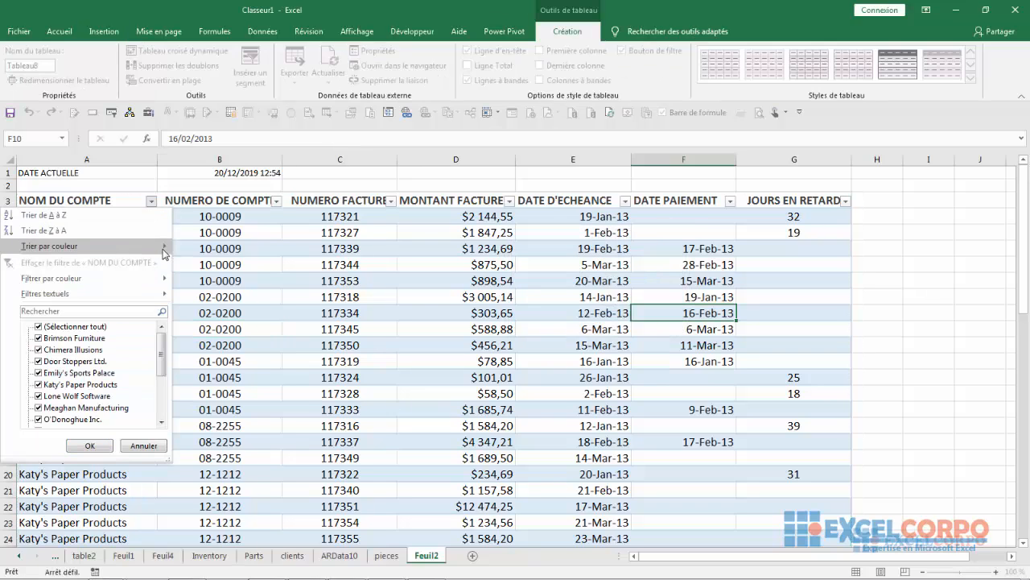
# Check the sort and filter options of the recreated table's NOM DU COMPTE and NUMERO DE COMPTE columns
pyautogui.click(234, 258)
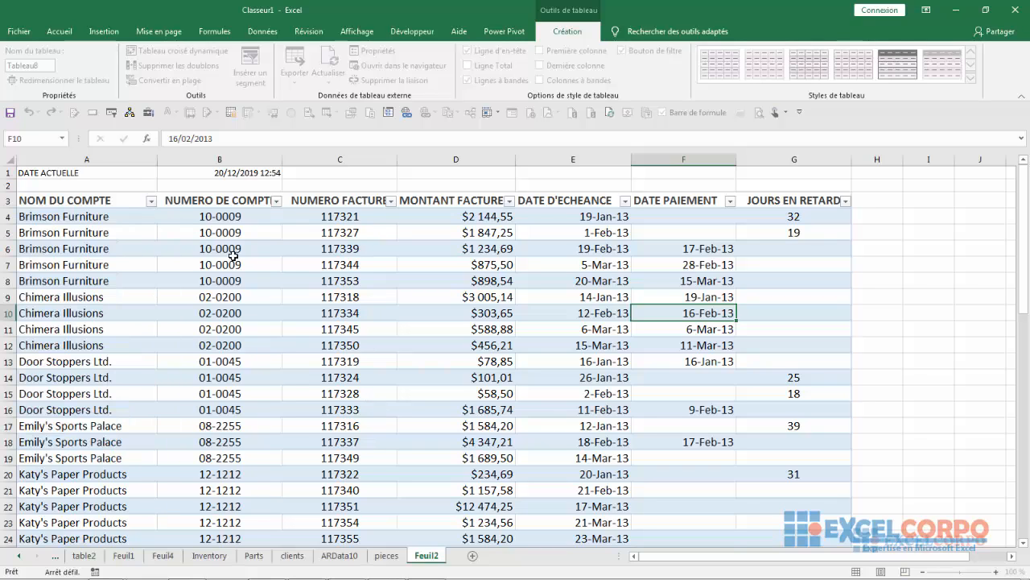
pyautogui.click(278, 208)
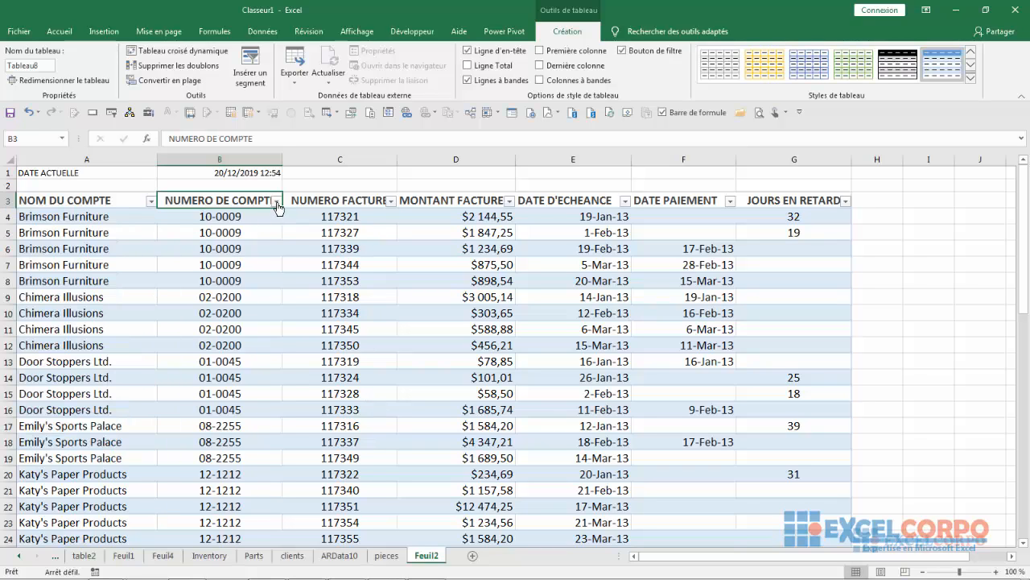
pyautogui.click(277, 203)
pyautogui.click(379, 321)
pyautogui.click(322, 265)
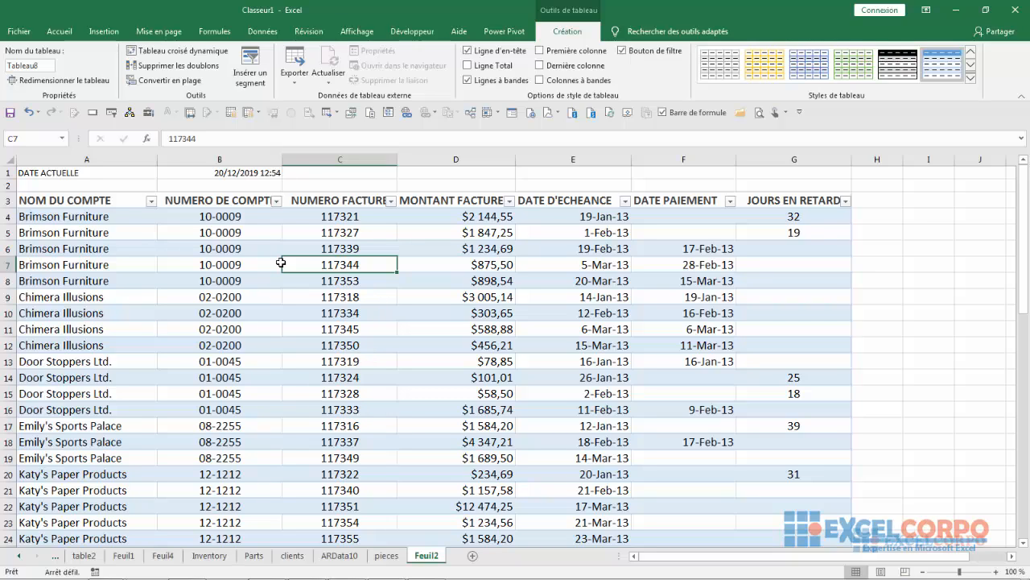
pyautogui.click(276, 201)
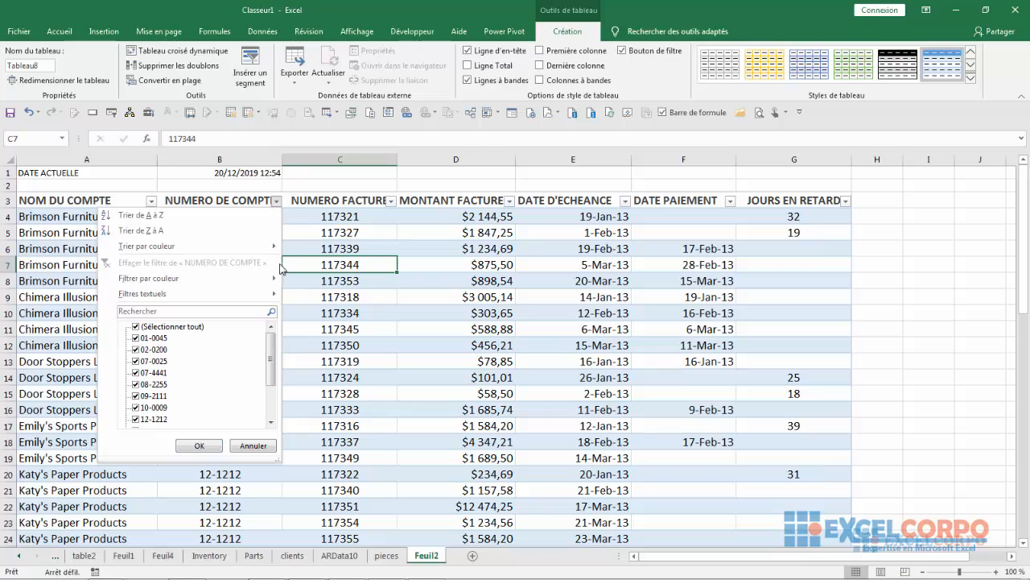
pyautogui.click(360, 333)
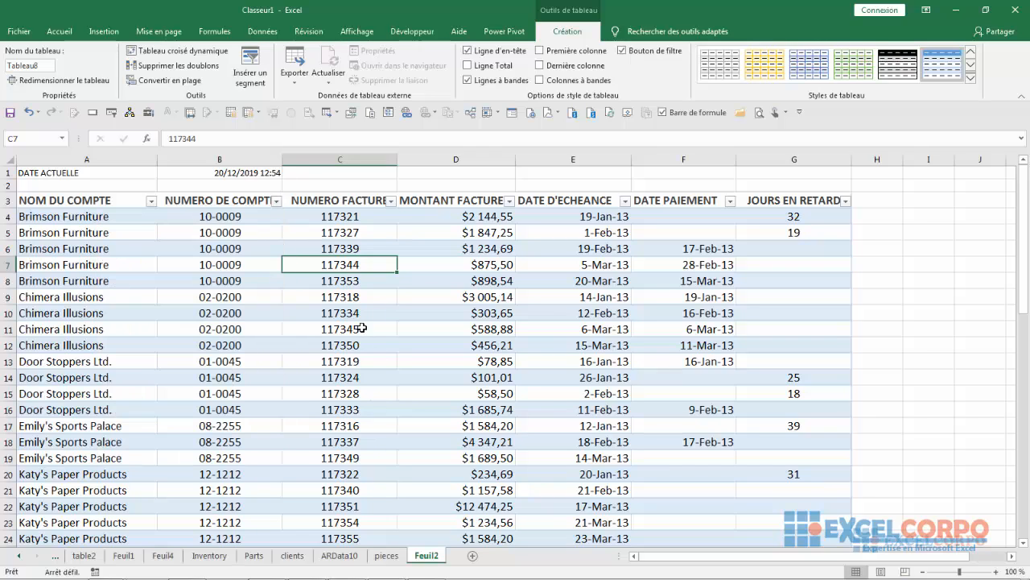
pyautogui.click(161, 81)
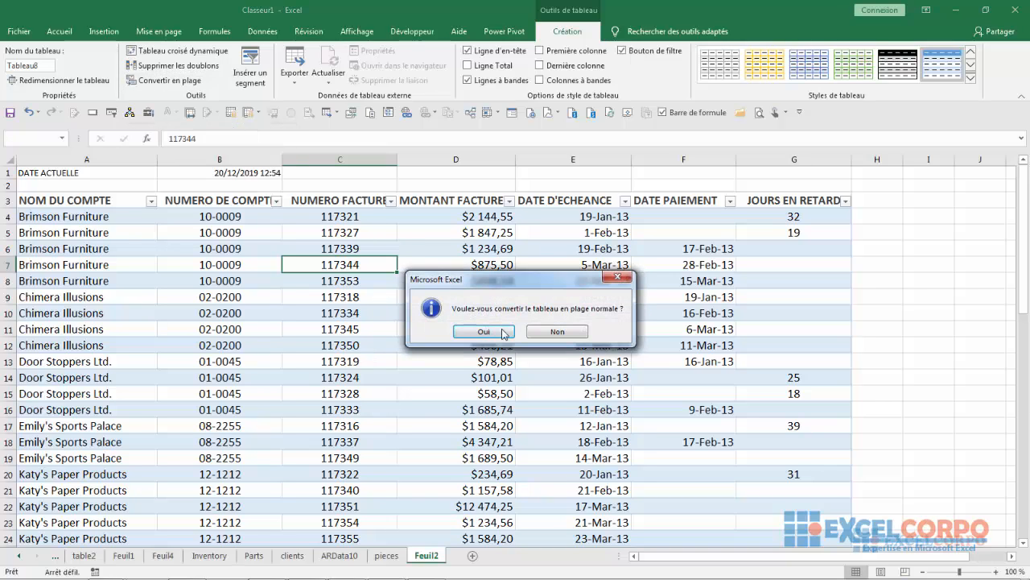
pyautogui.click(618, 277)
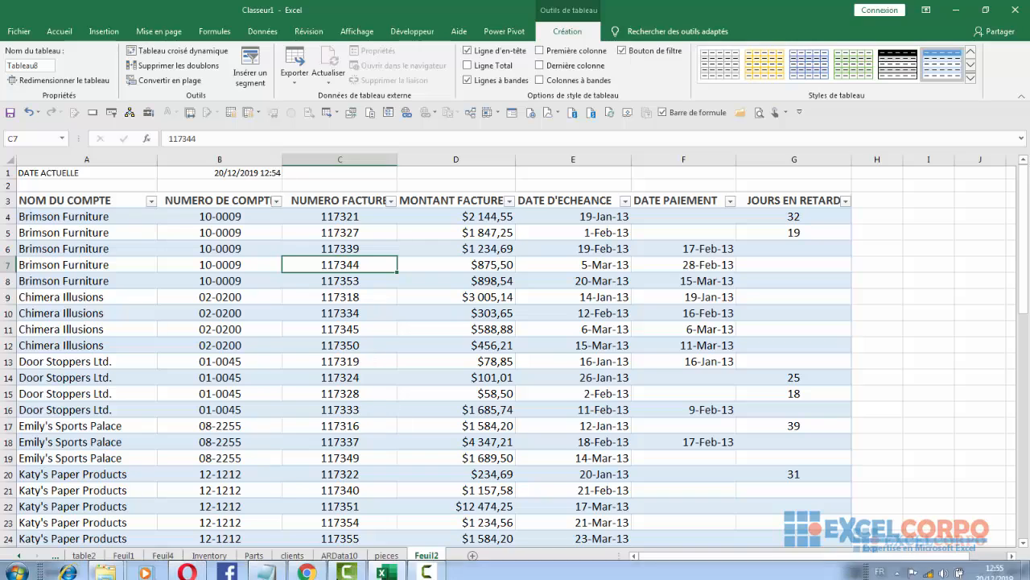
pyautogui.click(437, 567)
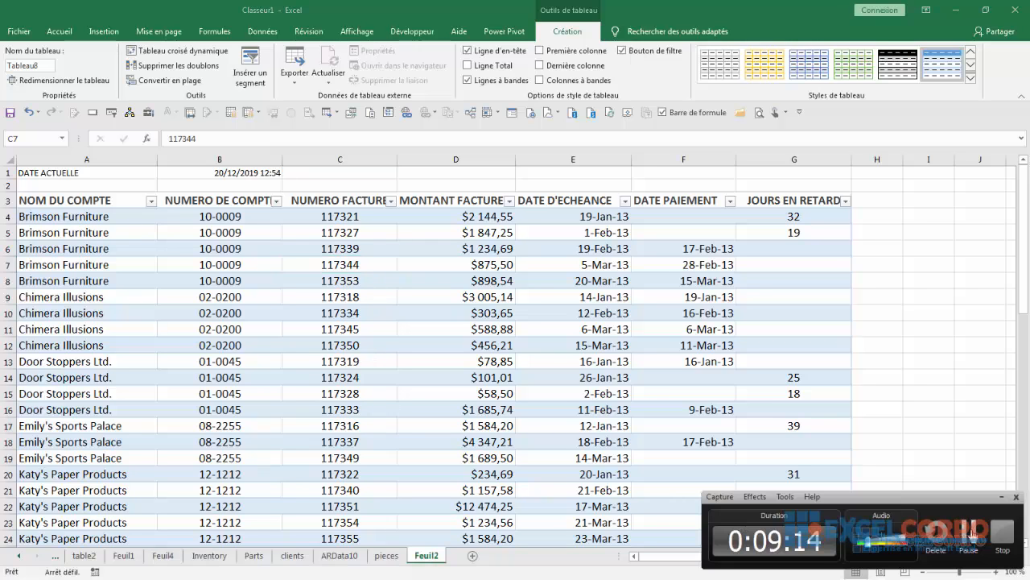
pyautogui.click(972, 532)
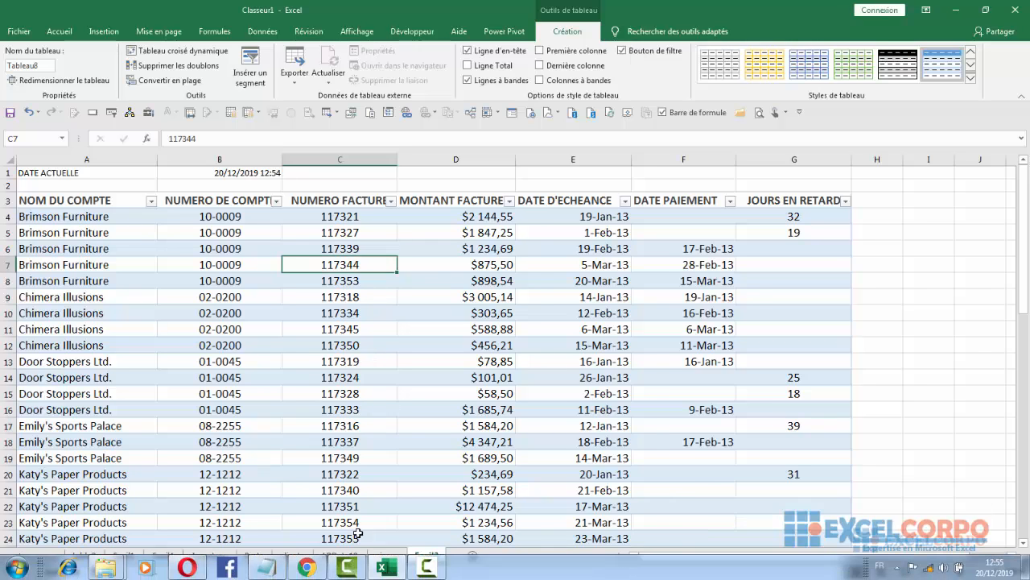
pyautogui.click(433, 571)
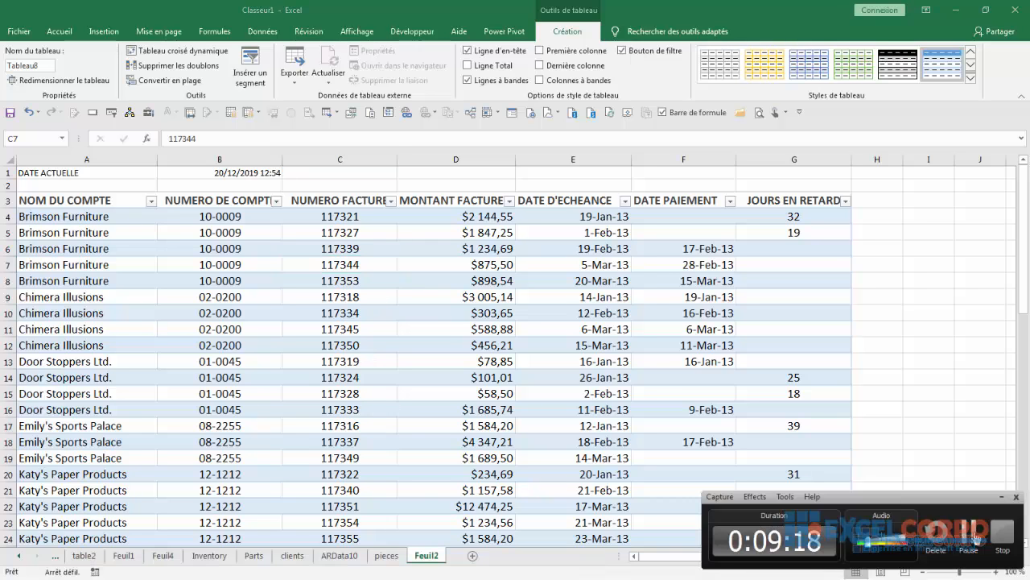
pyautogui.click(975, 538)
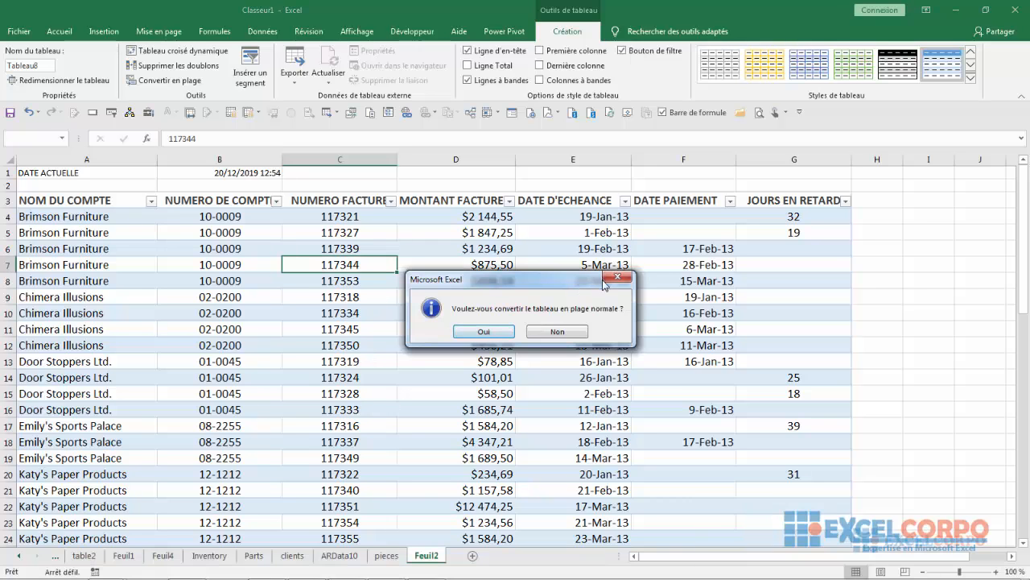
pyautogui.click(618, 278)
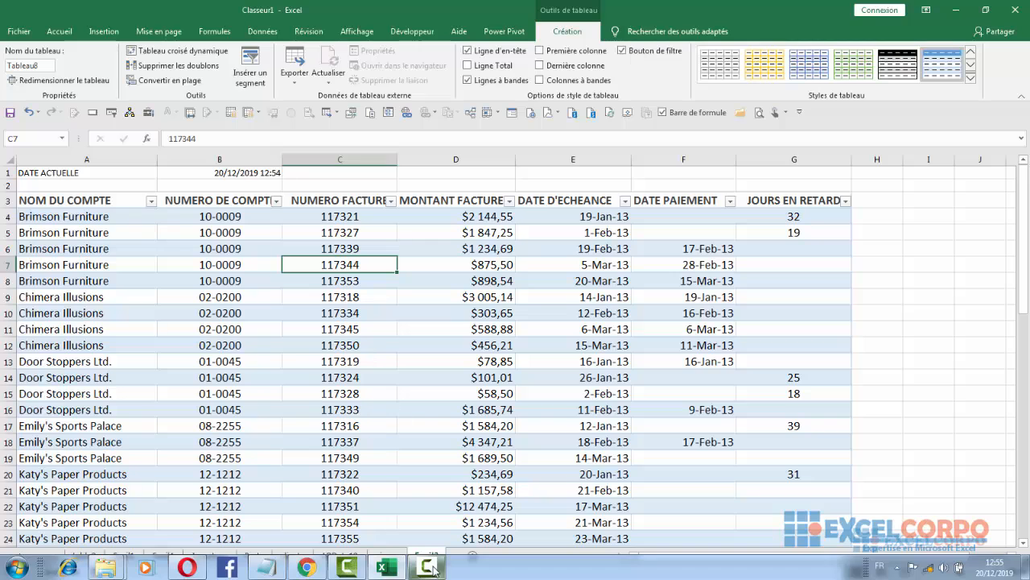
pyautogui.click(433, 572)
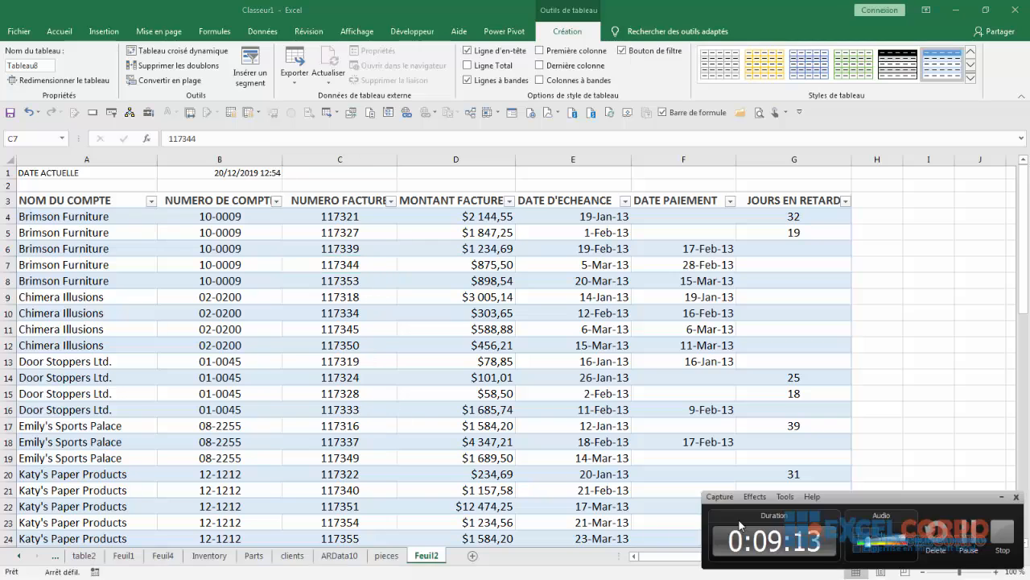
pyautogui.click(972, 532)
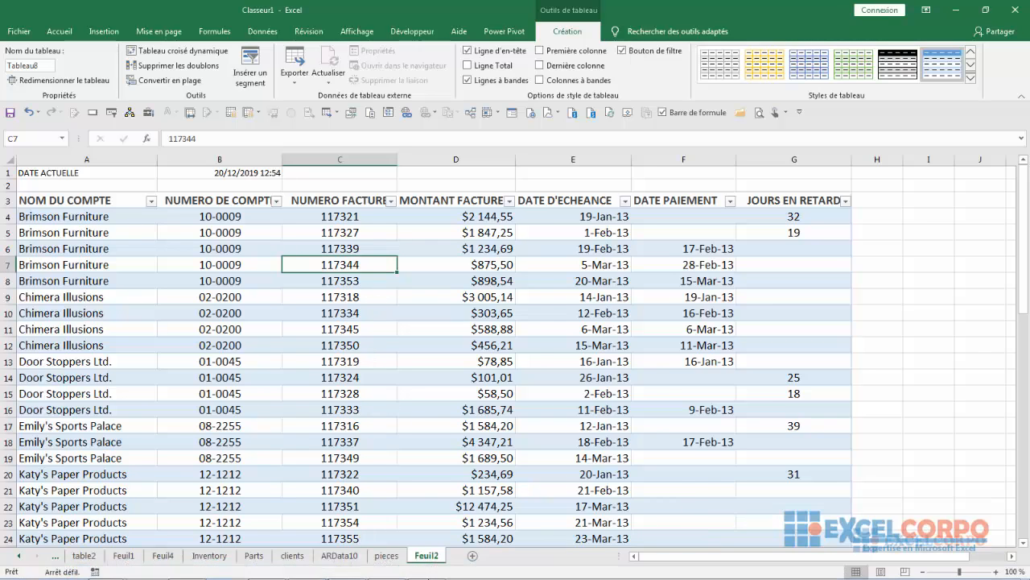
pyautogui.click(427, 570)
pyautogui.click(986, 534)
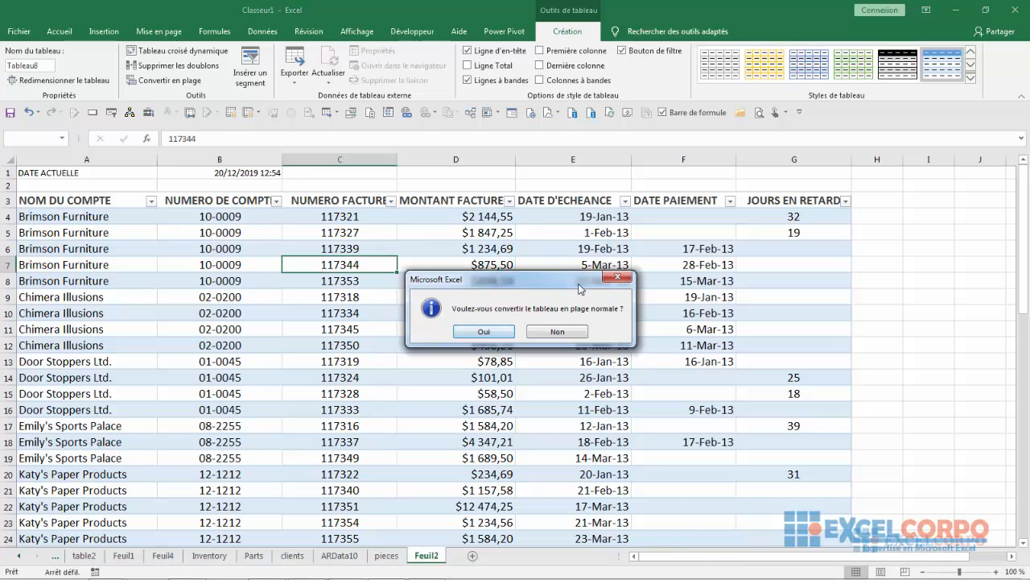
pyautogui.click(616, 279)
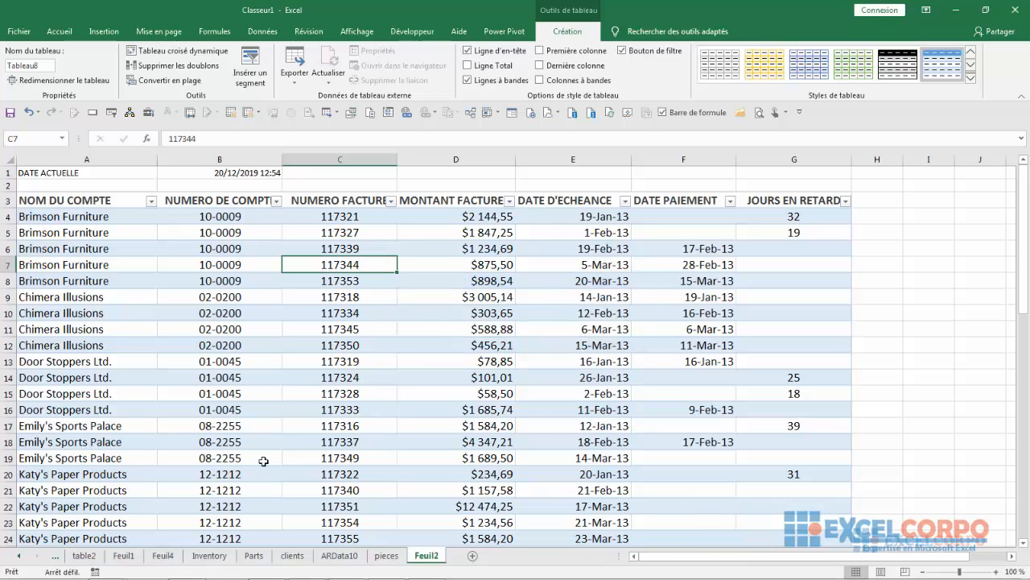
pyautogui.click(426, 570)
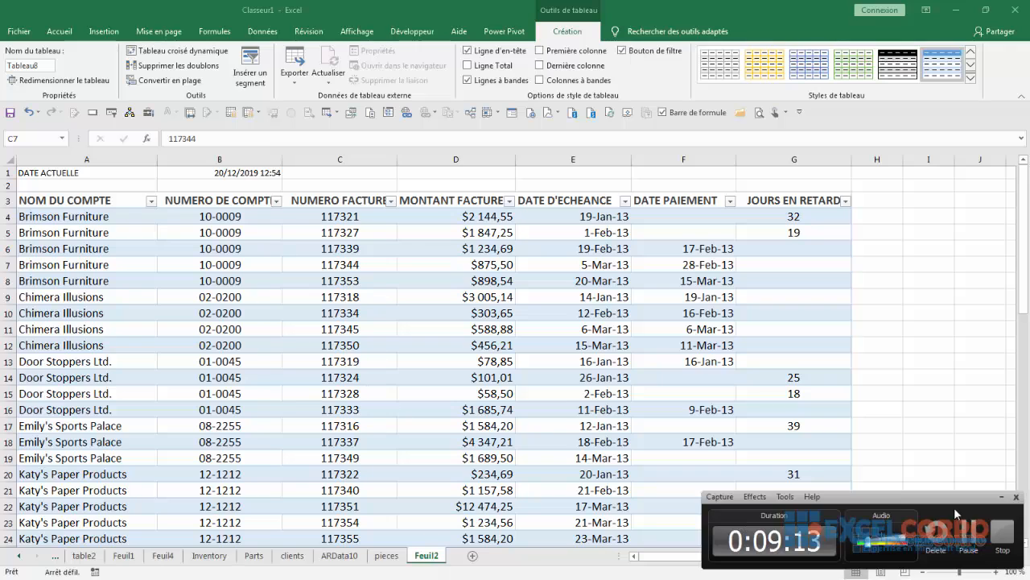
pyautogui.click(970, 531)
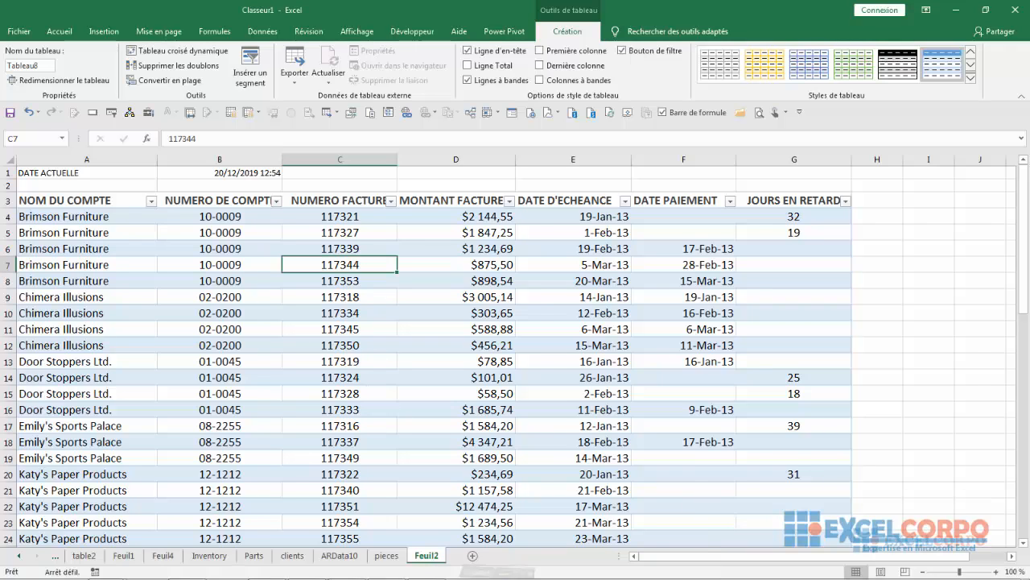